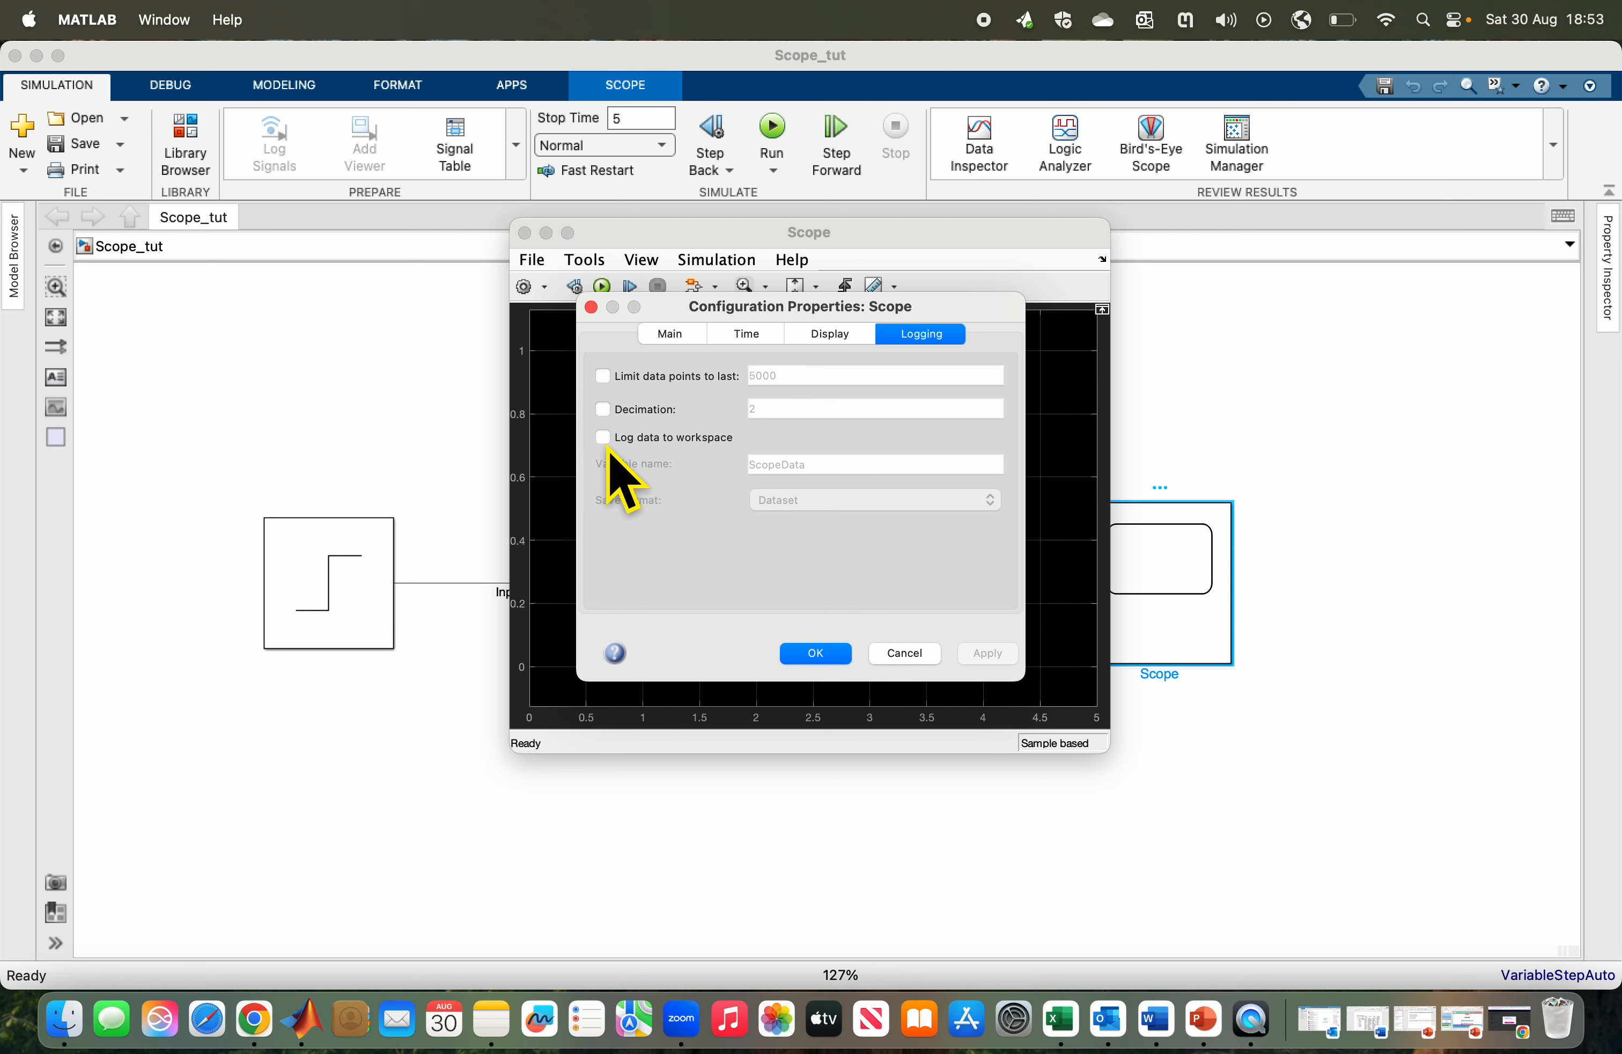
# Log the scope's data to the workspace under the variable name MyOutput, and run the simulation.
pyautogui.click(603, 437)
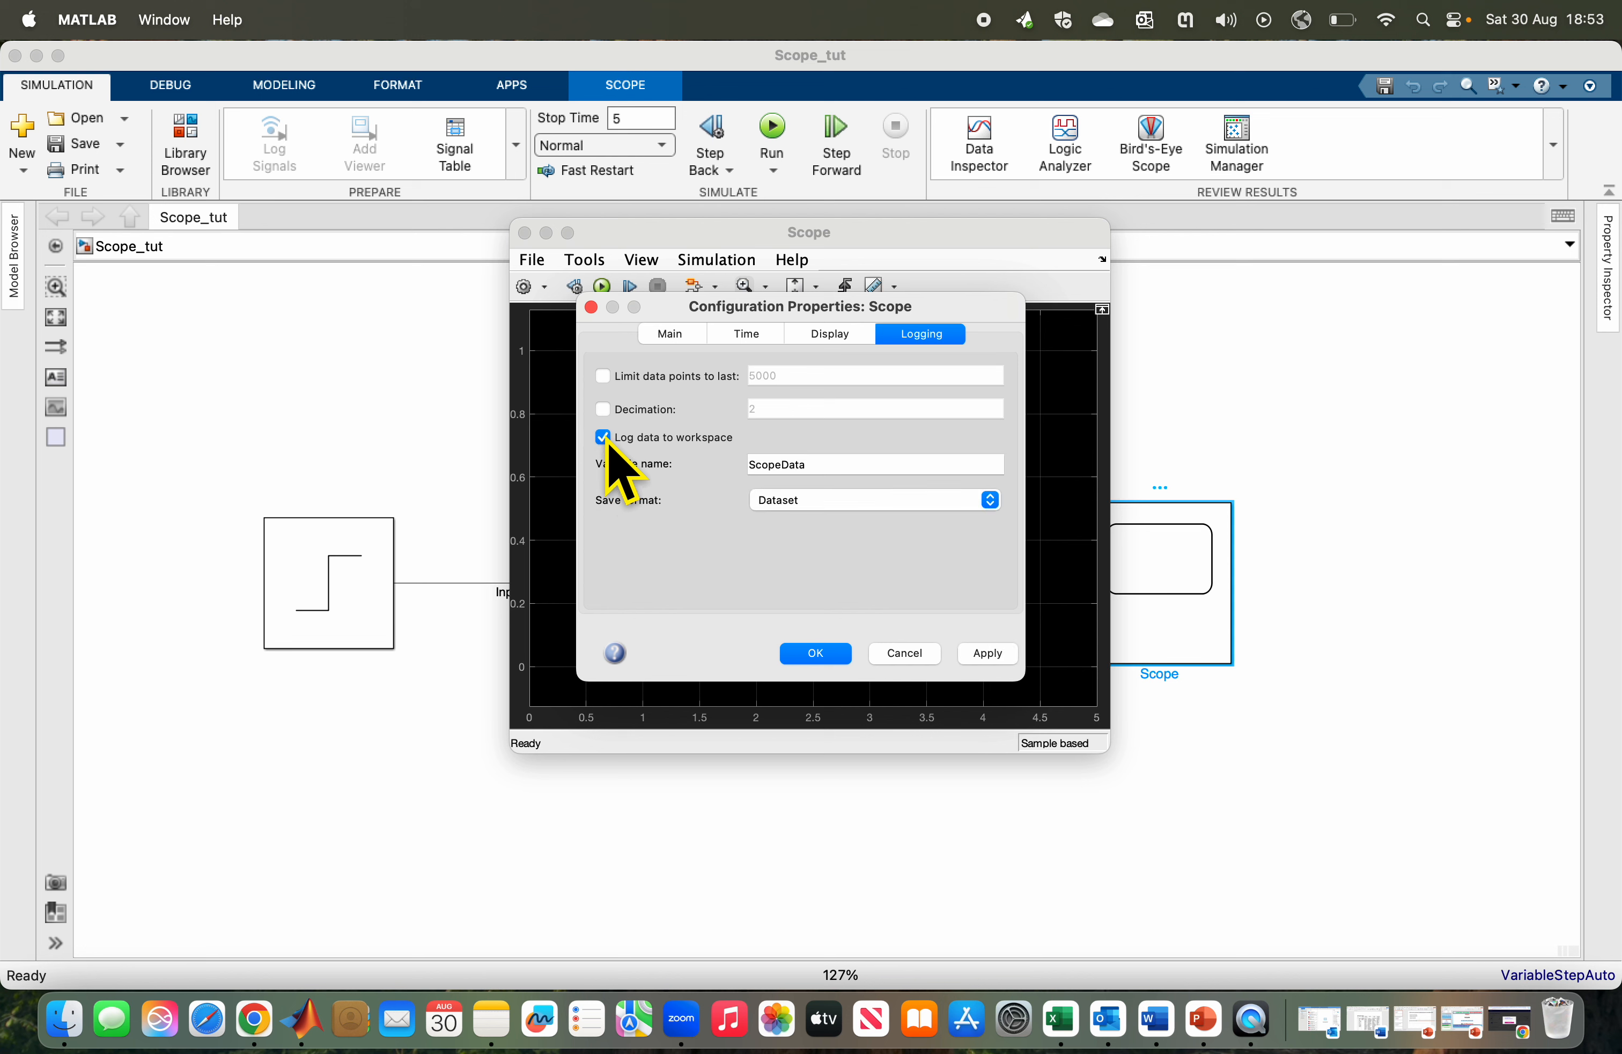
pyautogui.doubleClick(822, 463)
pyautogui.write('MyOutput')
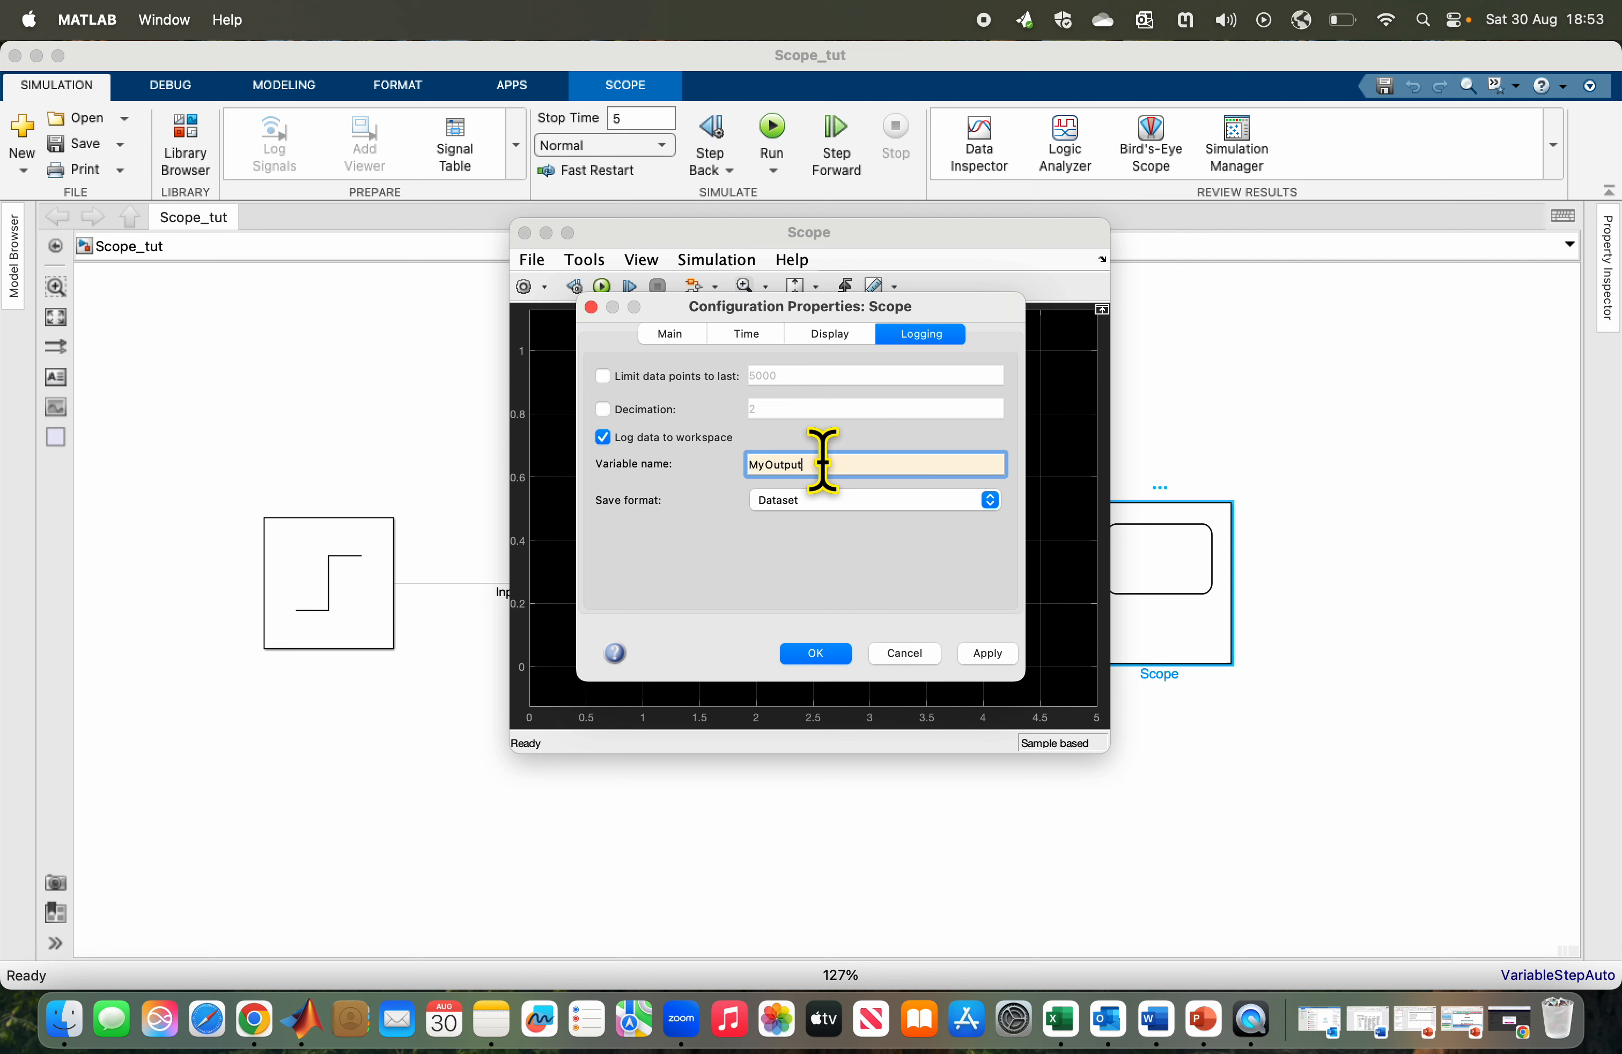
pyautogui.click(992, 651)
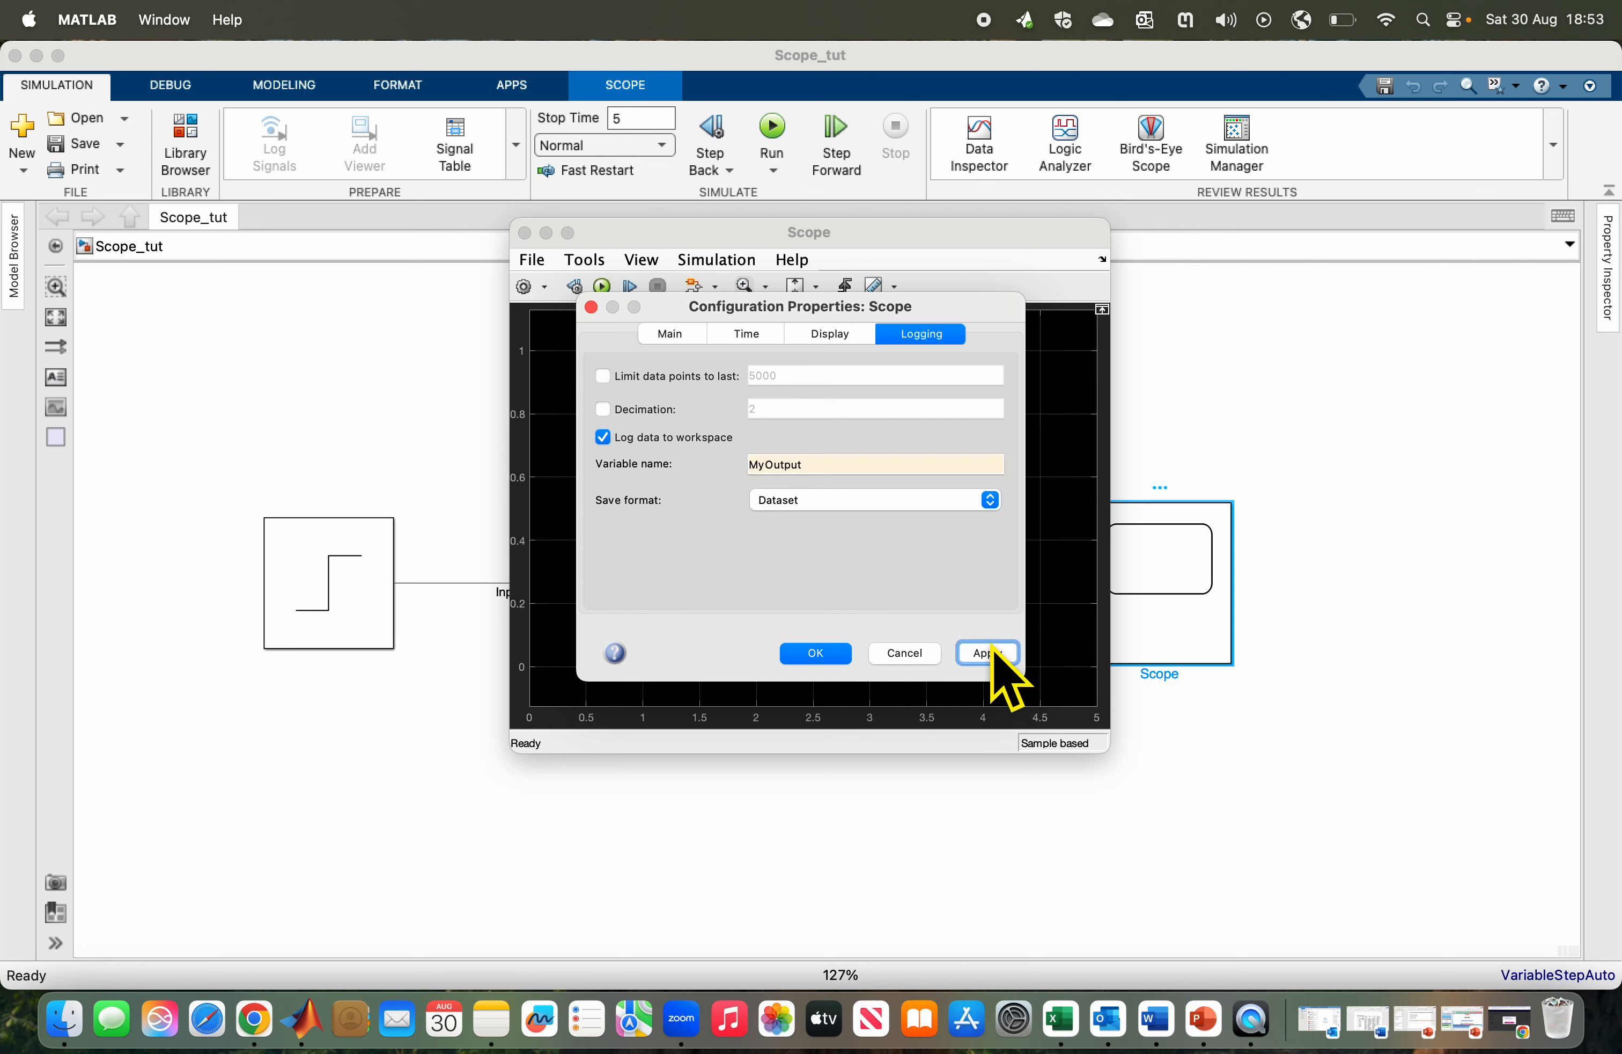
pyautogui.click(826, 652)
pyautogui.click(737, 241)
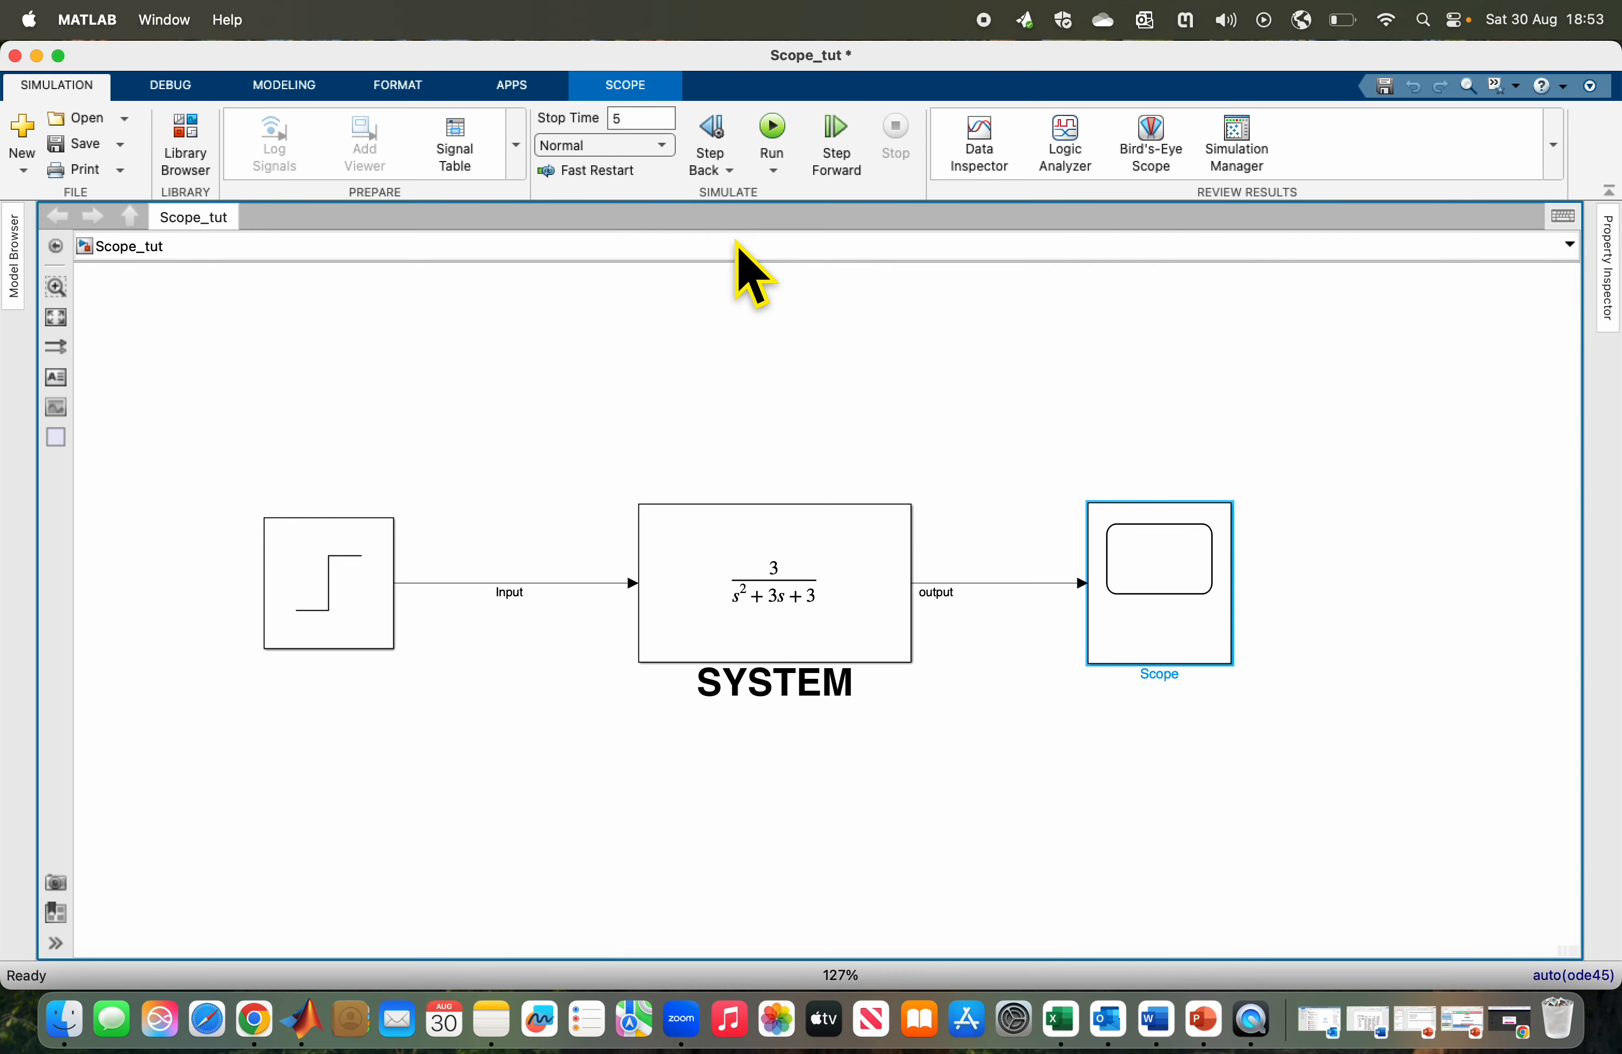
pyautogui.click(779, 134)
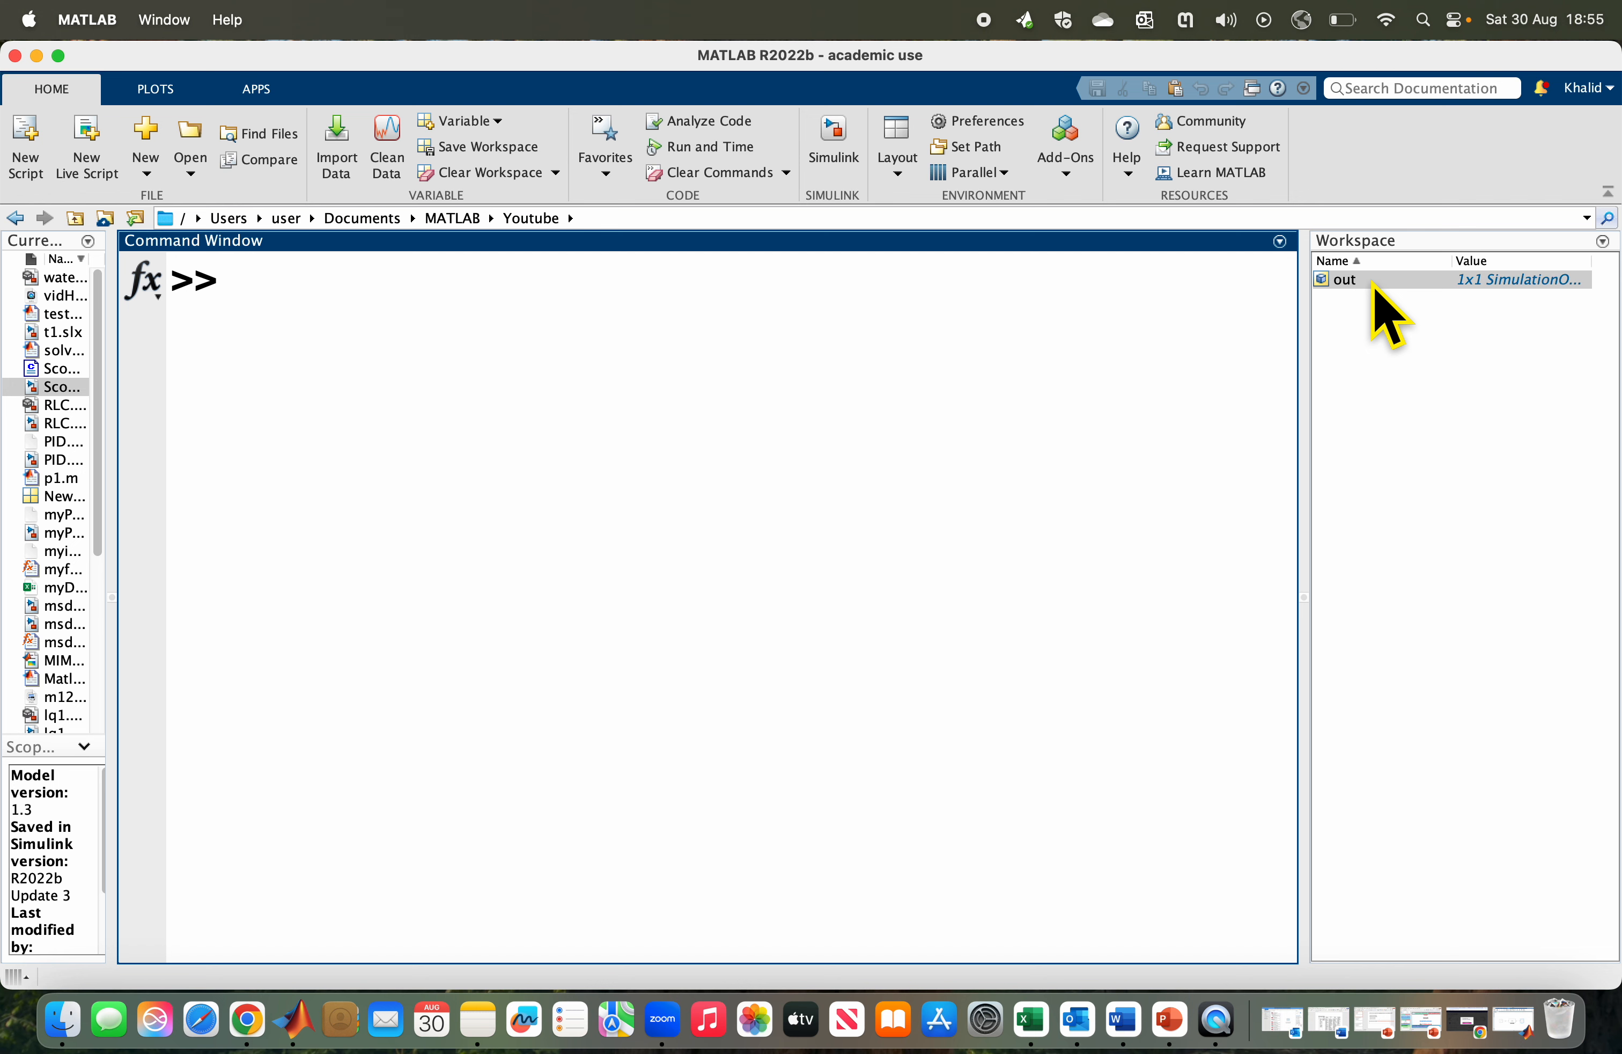
# Drill down through out to the Values of the first MyOutput signal, and plot Output against time in red with line width 3.
pyautogui.doubleClick(1370, 280)
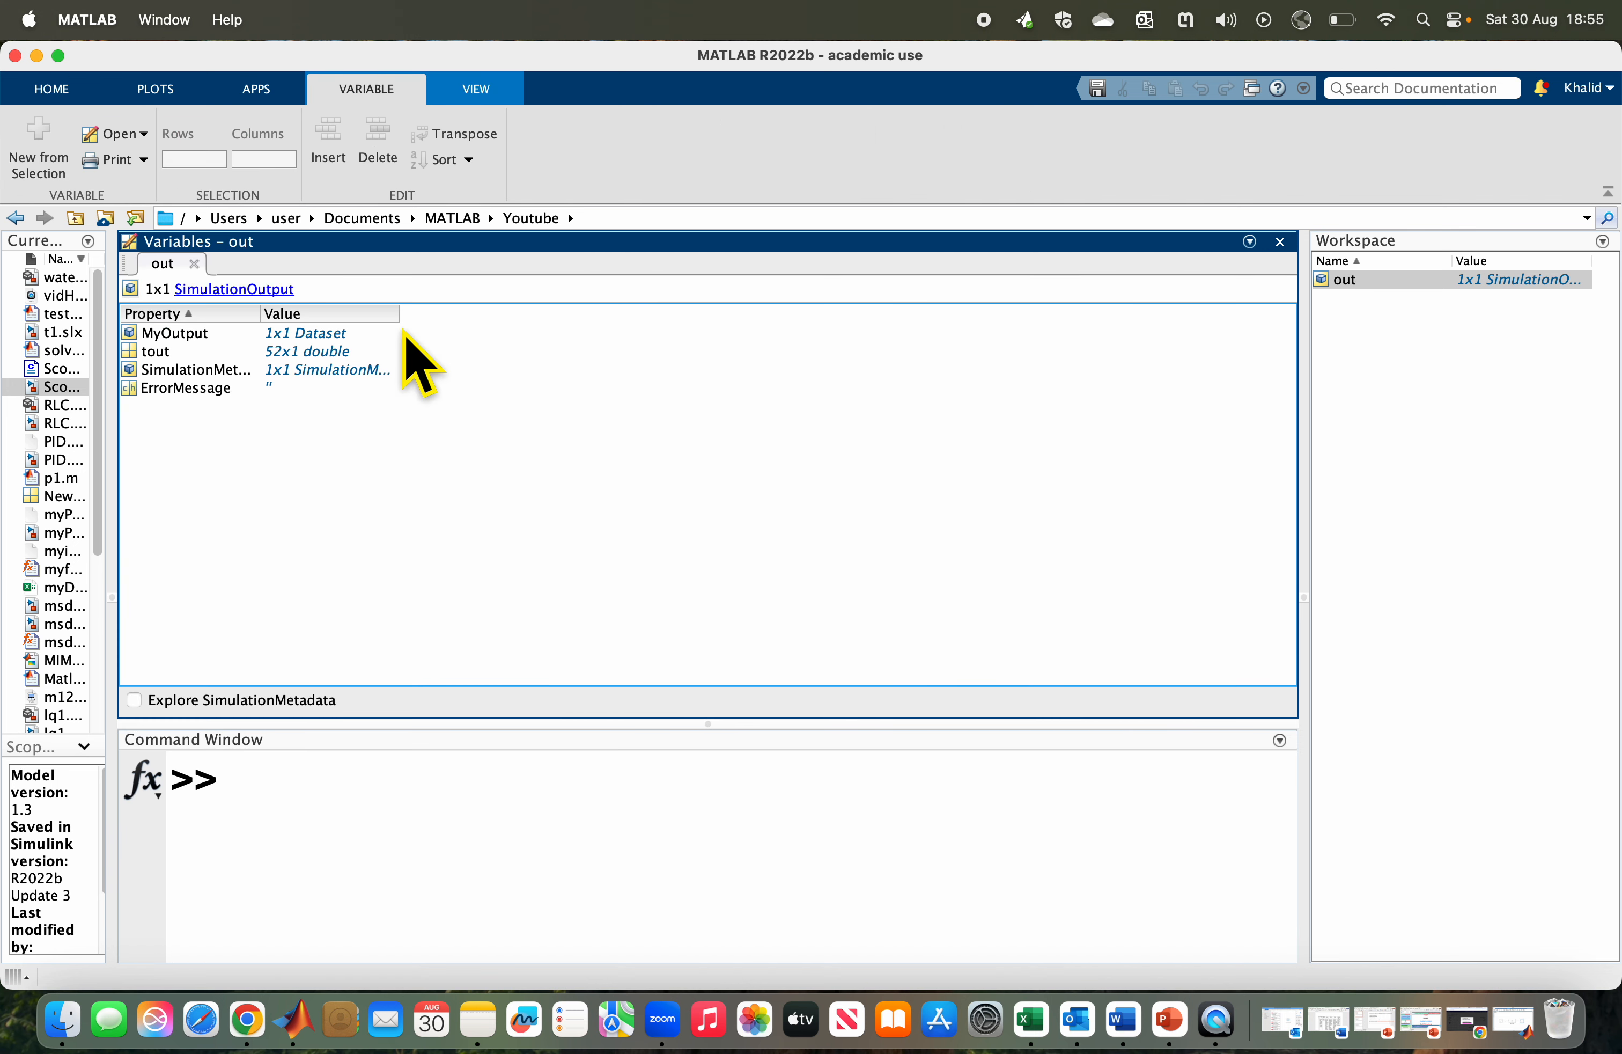
pyautogui.doubleClick(204, 336)
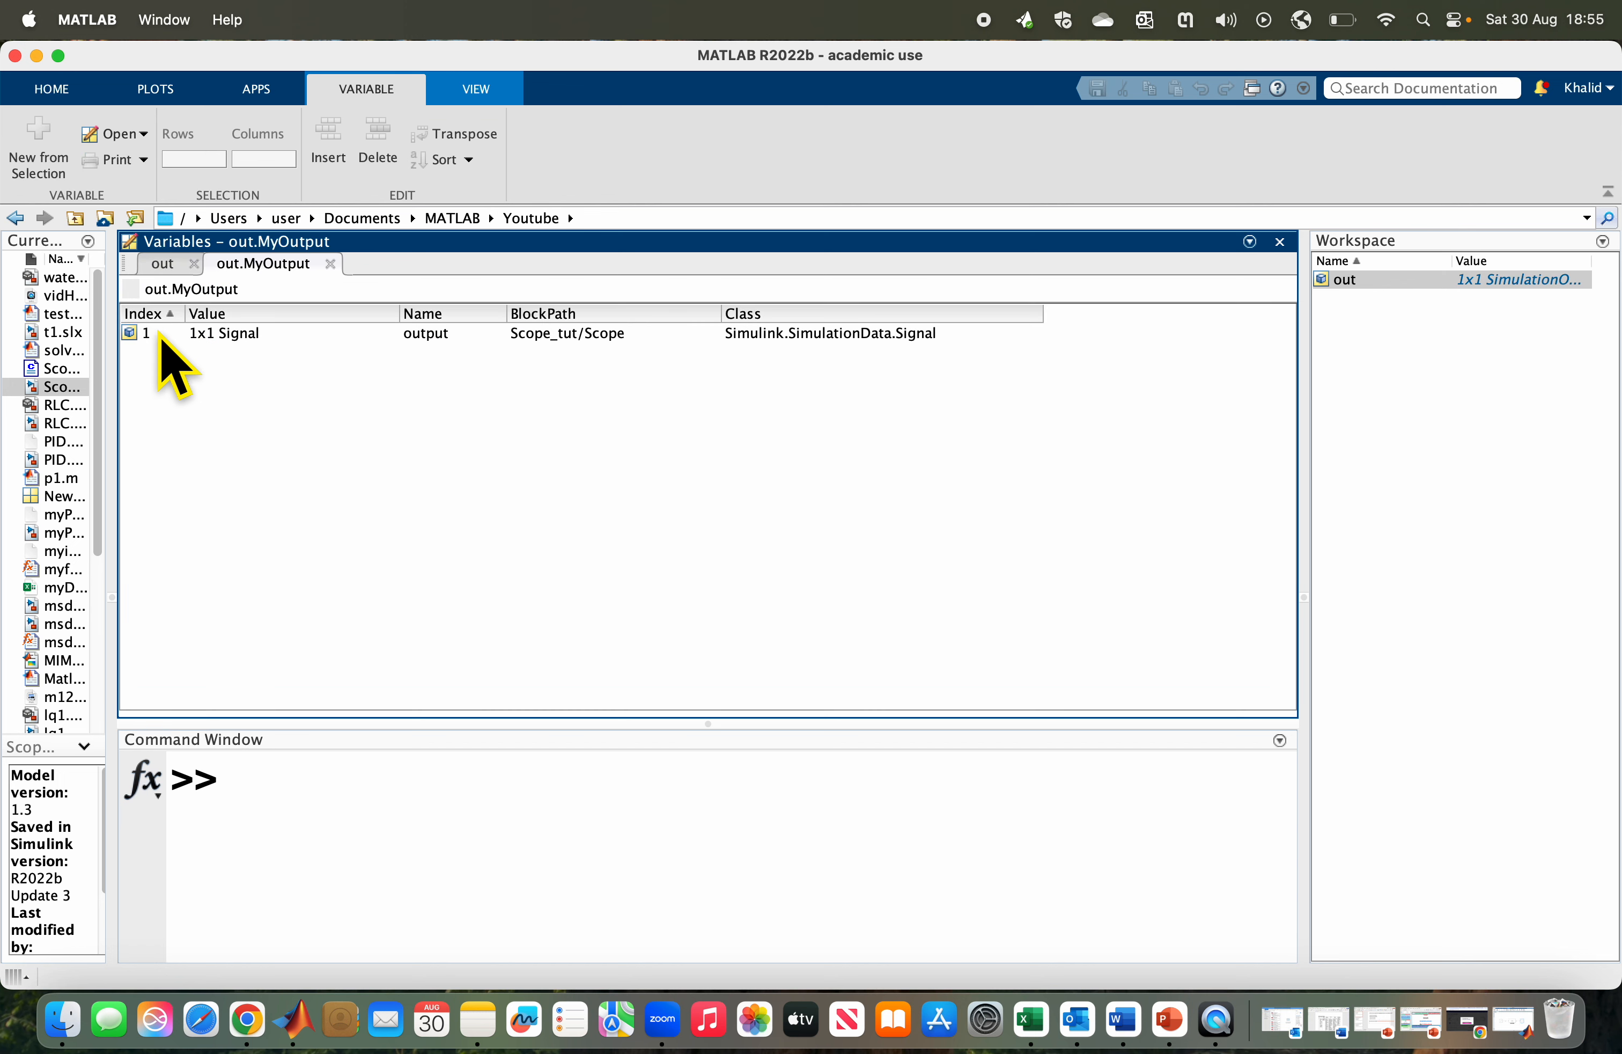
pyautogui.doubleClick(184, 333)
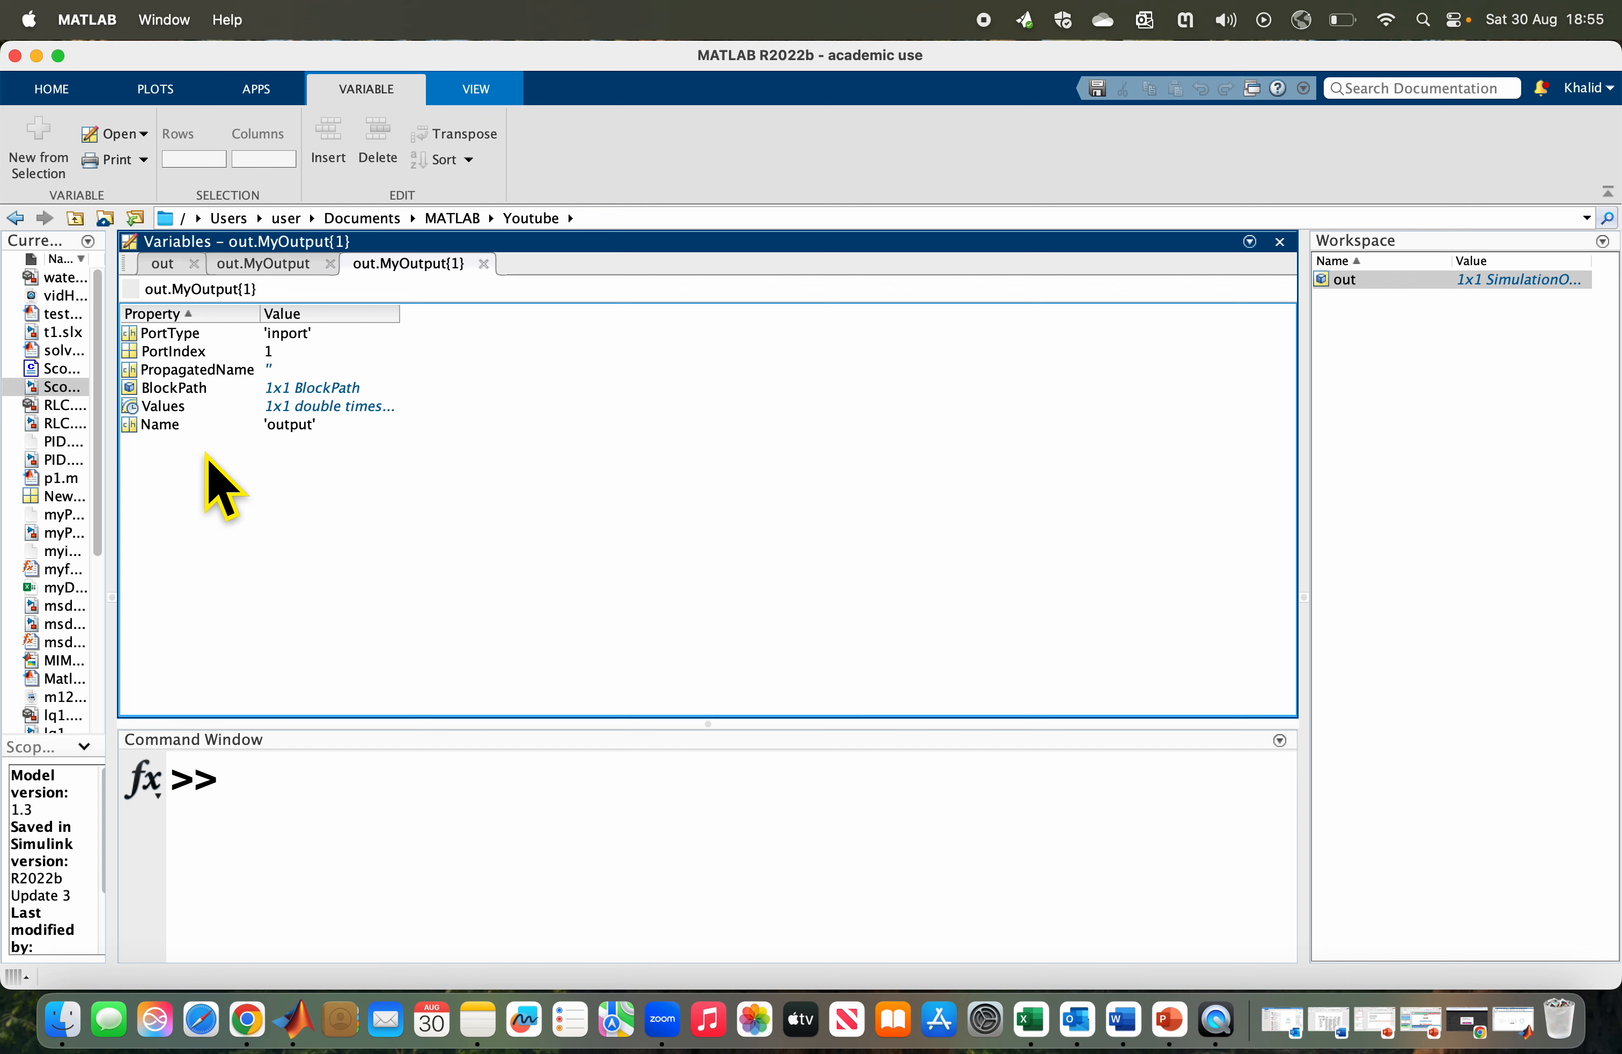
pyautogui.click(178, 408)
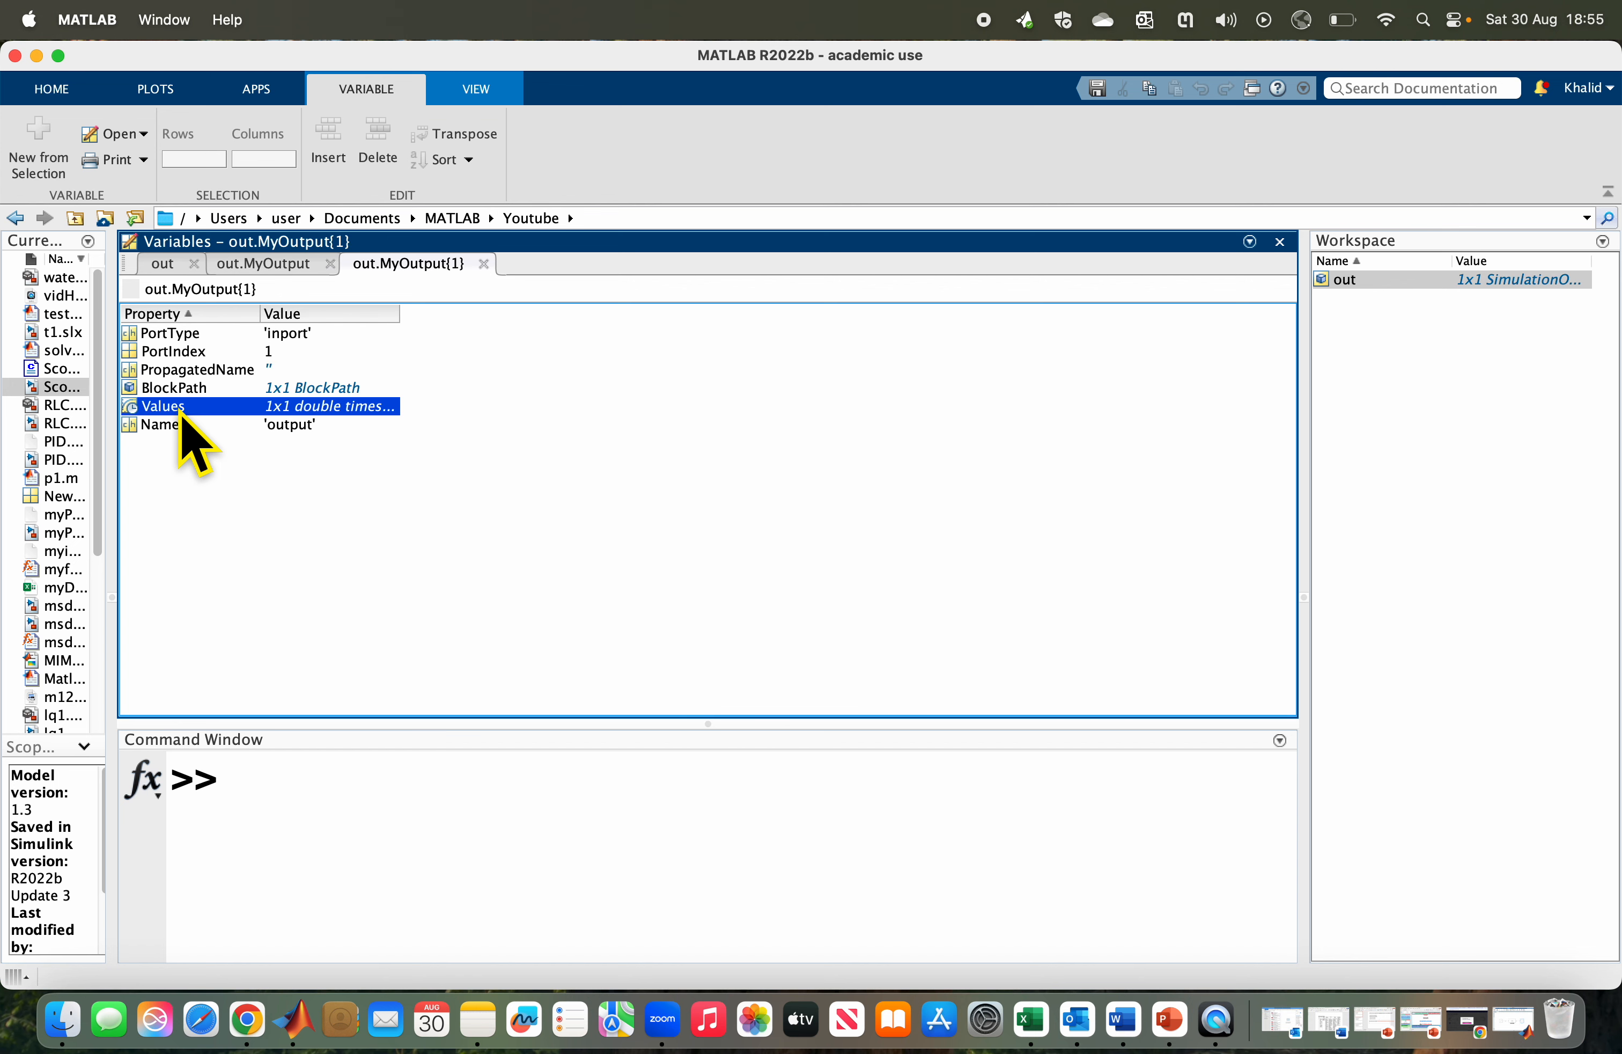
pyautogui.doubleClick(179, 407)
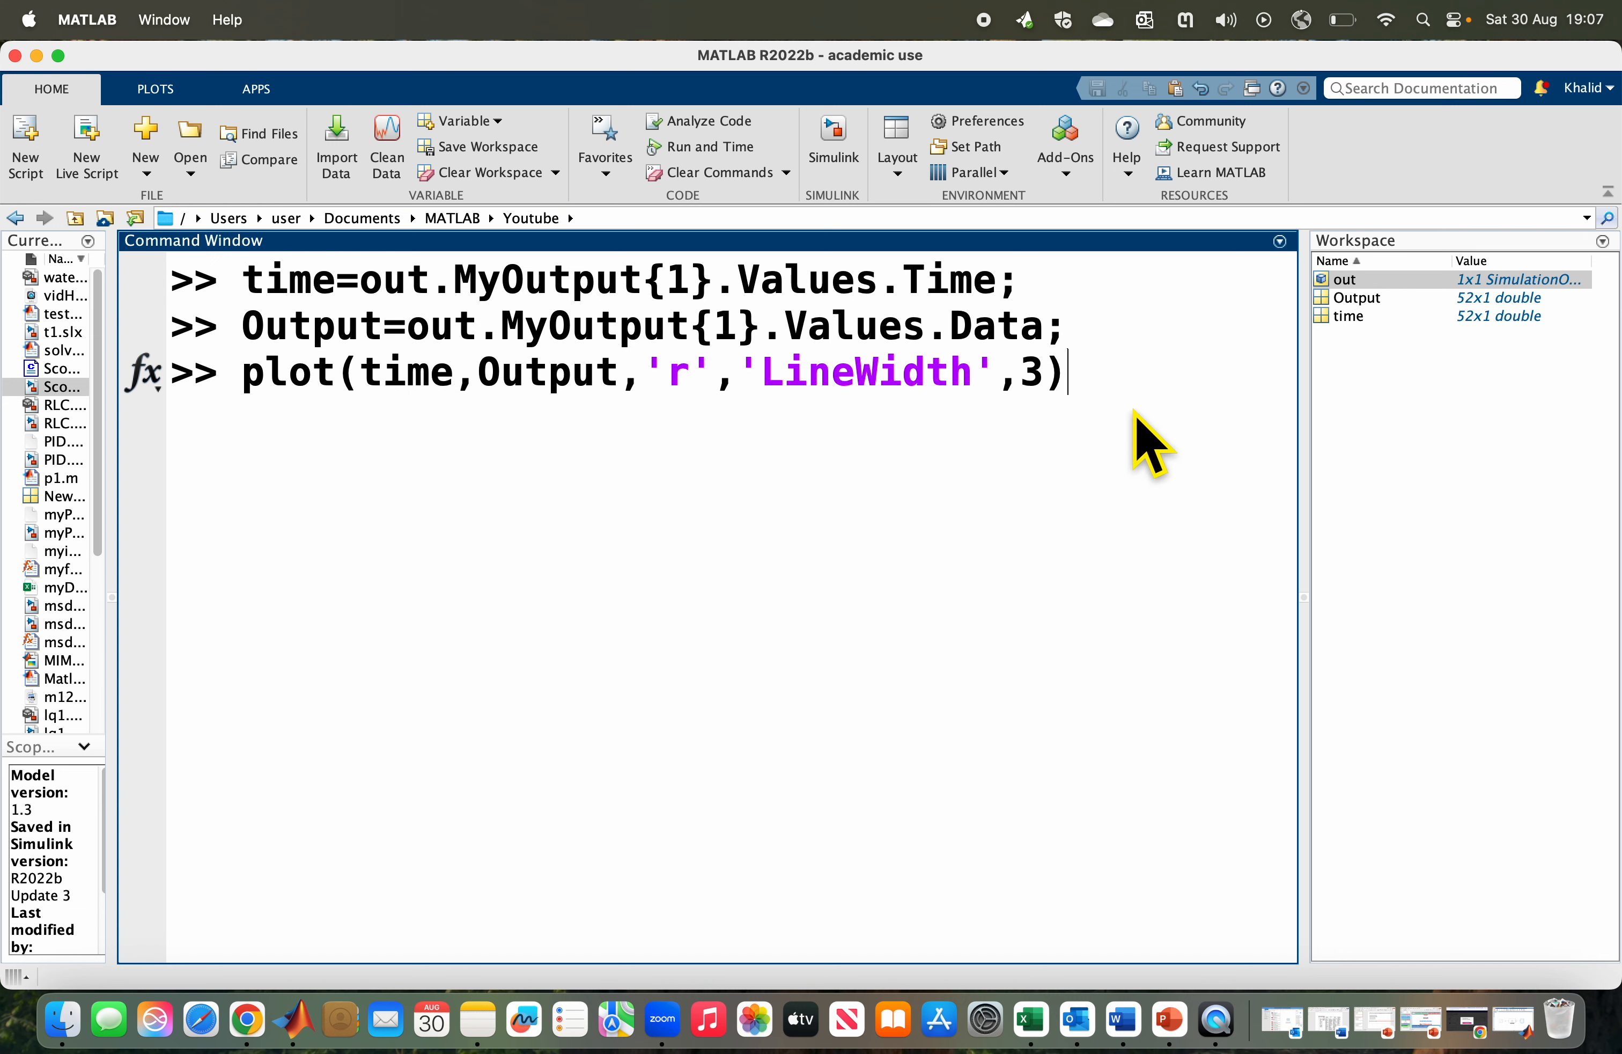
pyautogui.press('Return')
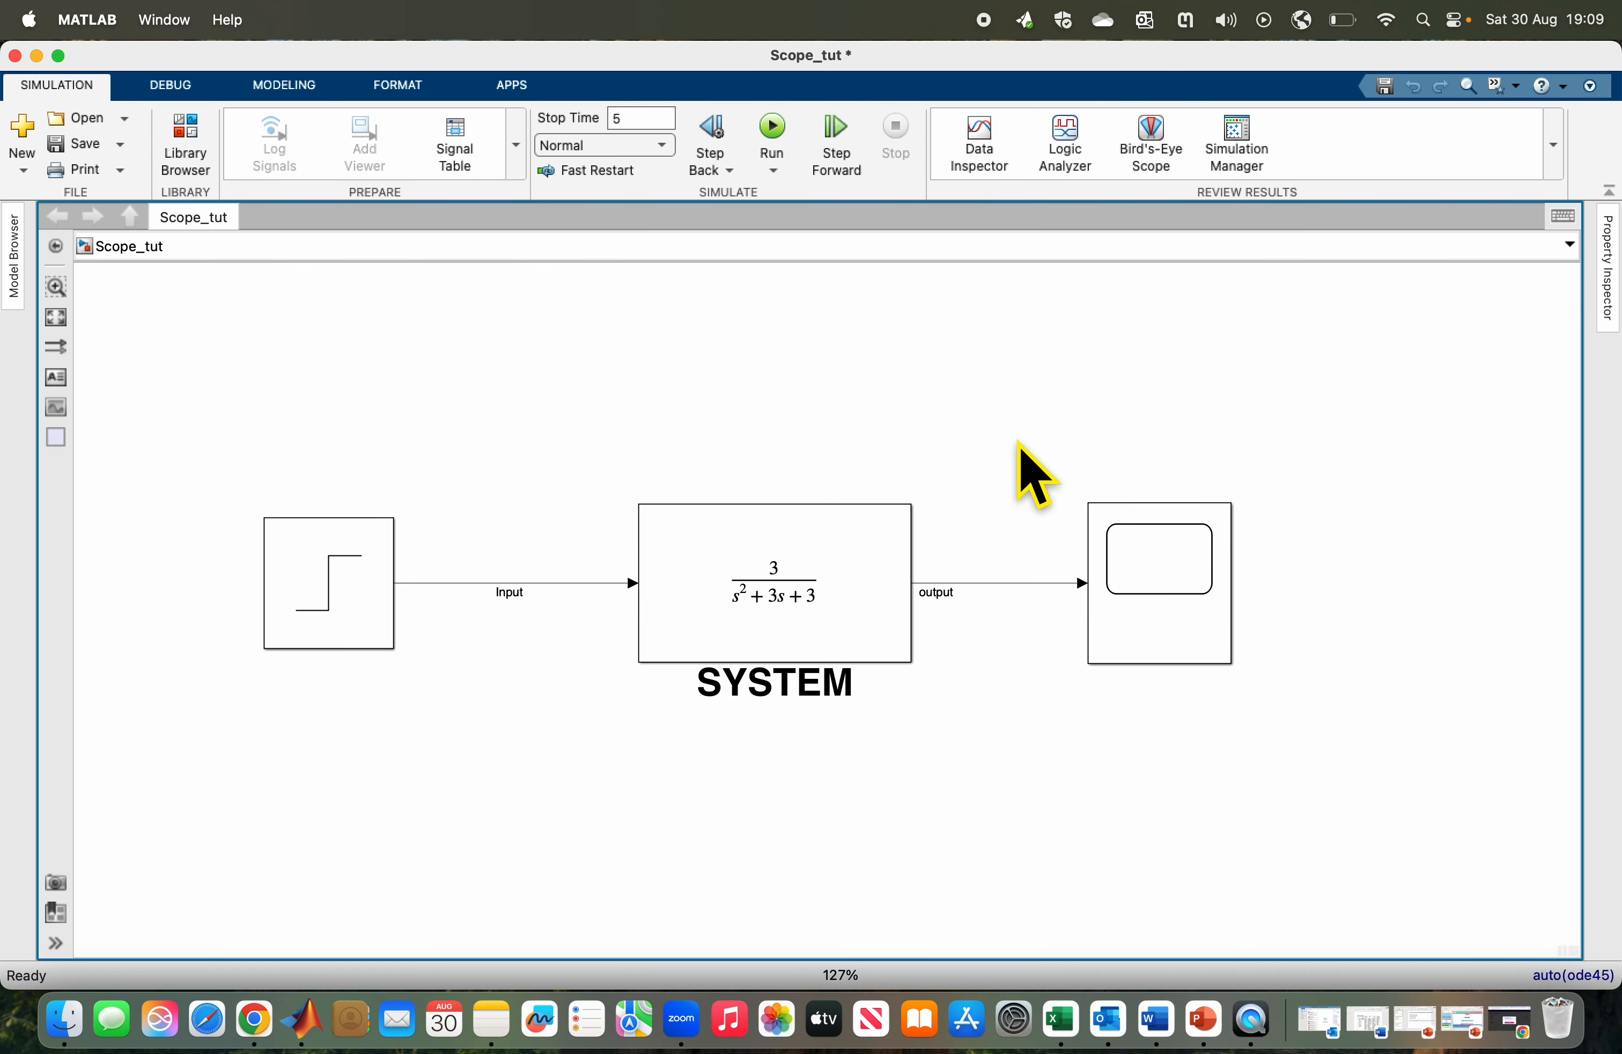
# Add a To Workspace block from Simulink/Sinks above the scope and connect it to the system's output line.
pyautogui.doubleClick(1038, 412)
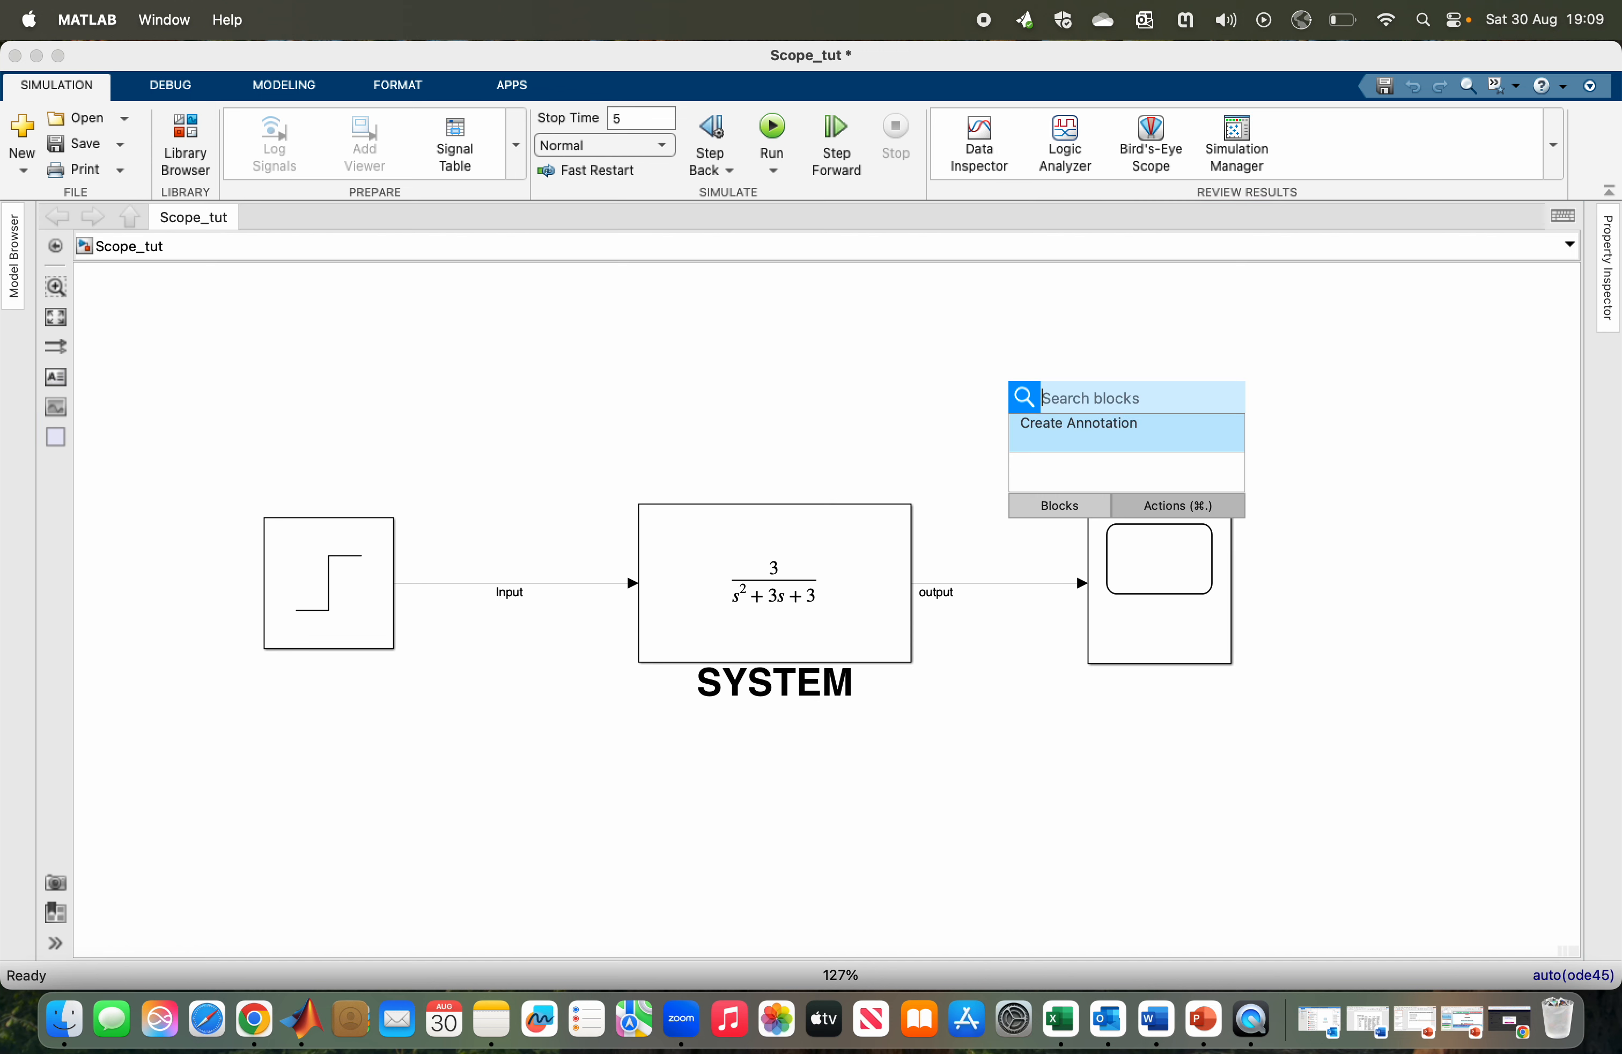
pyautogui.write('to workspace')
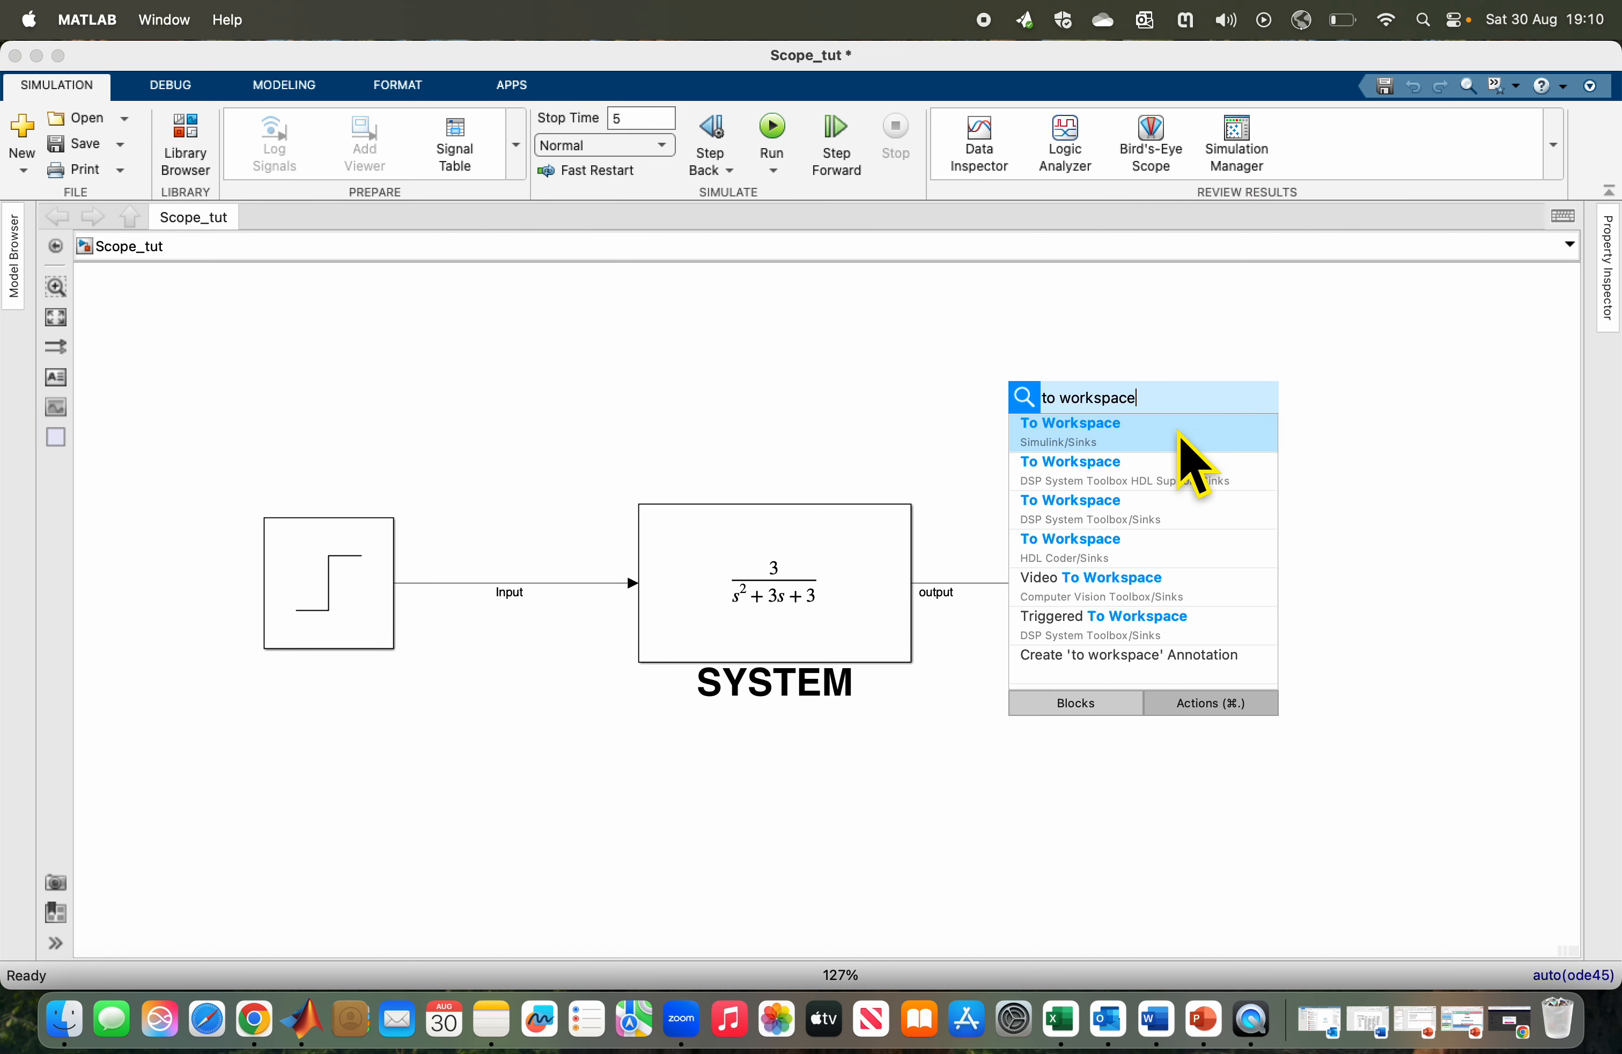
pyautogui.click(1180, 432)
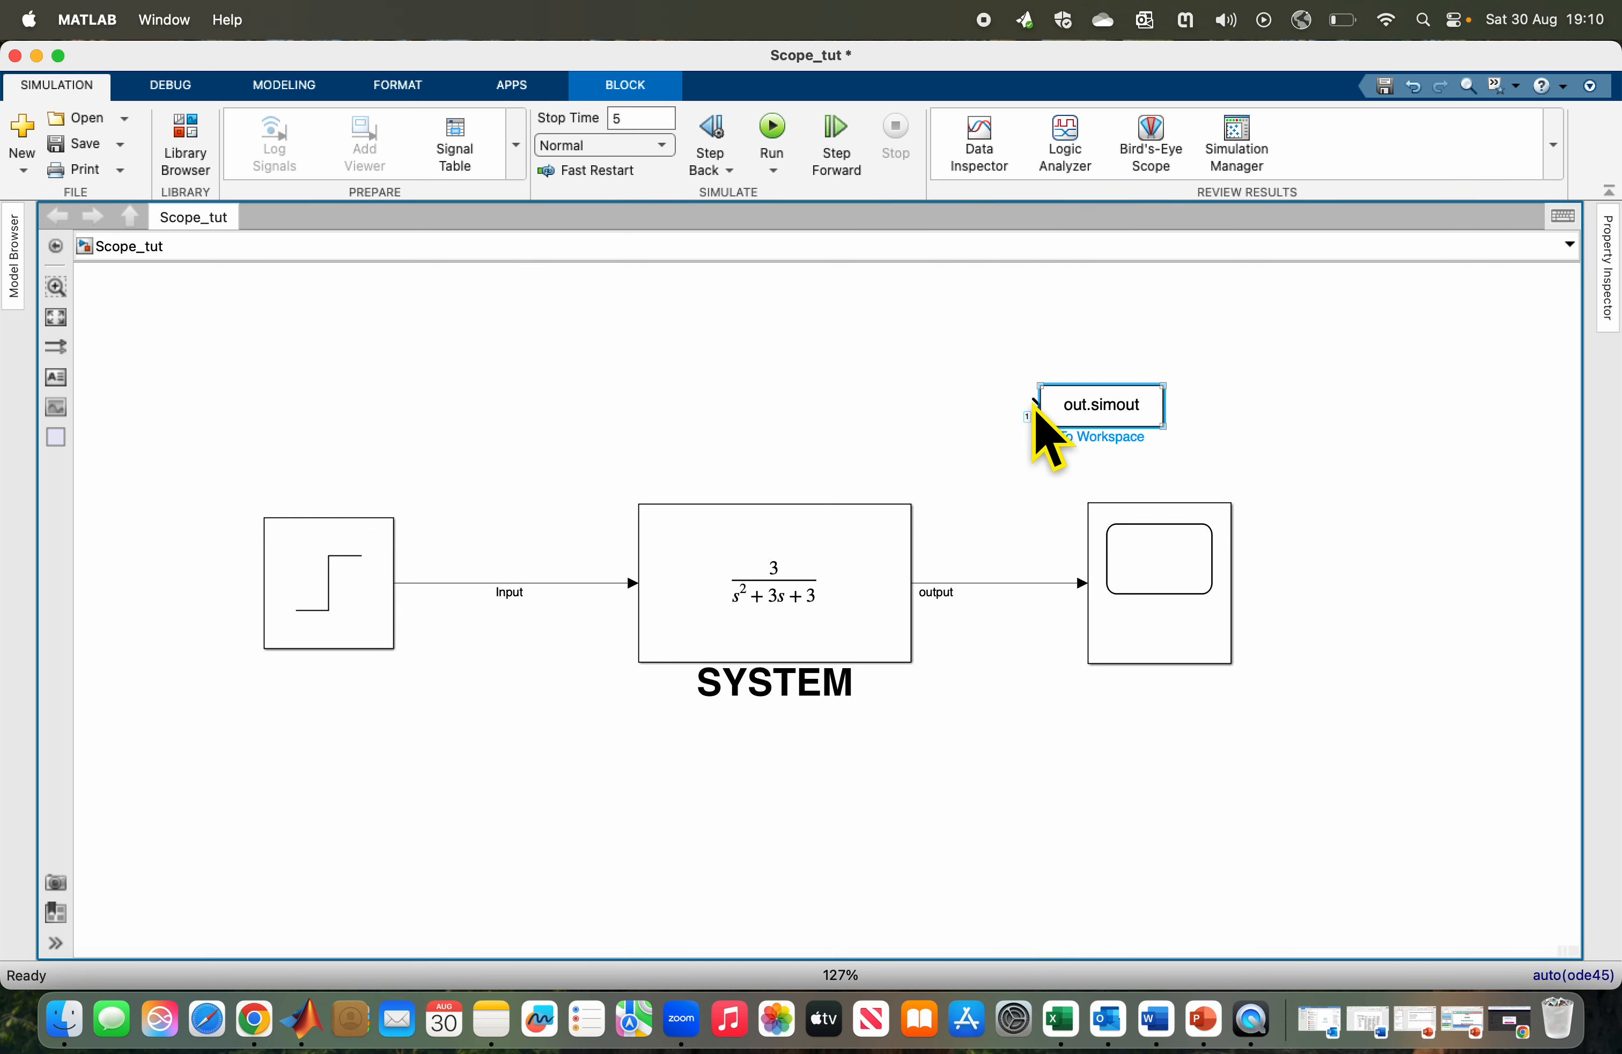
pyautogui.moveTo(1034, 405); pyautogui.dragTo(962, 583)
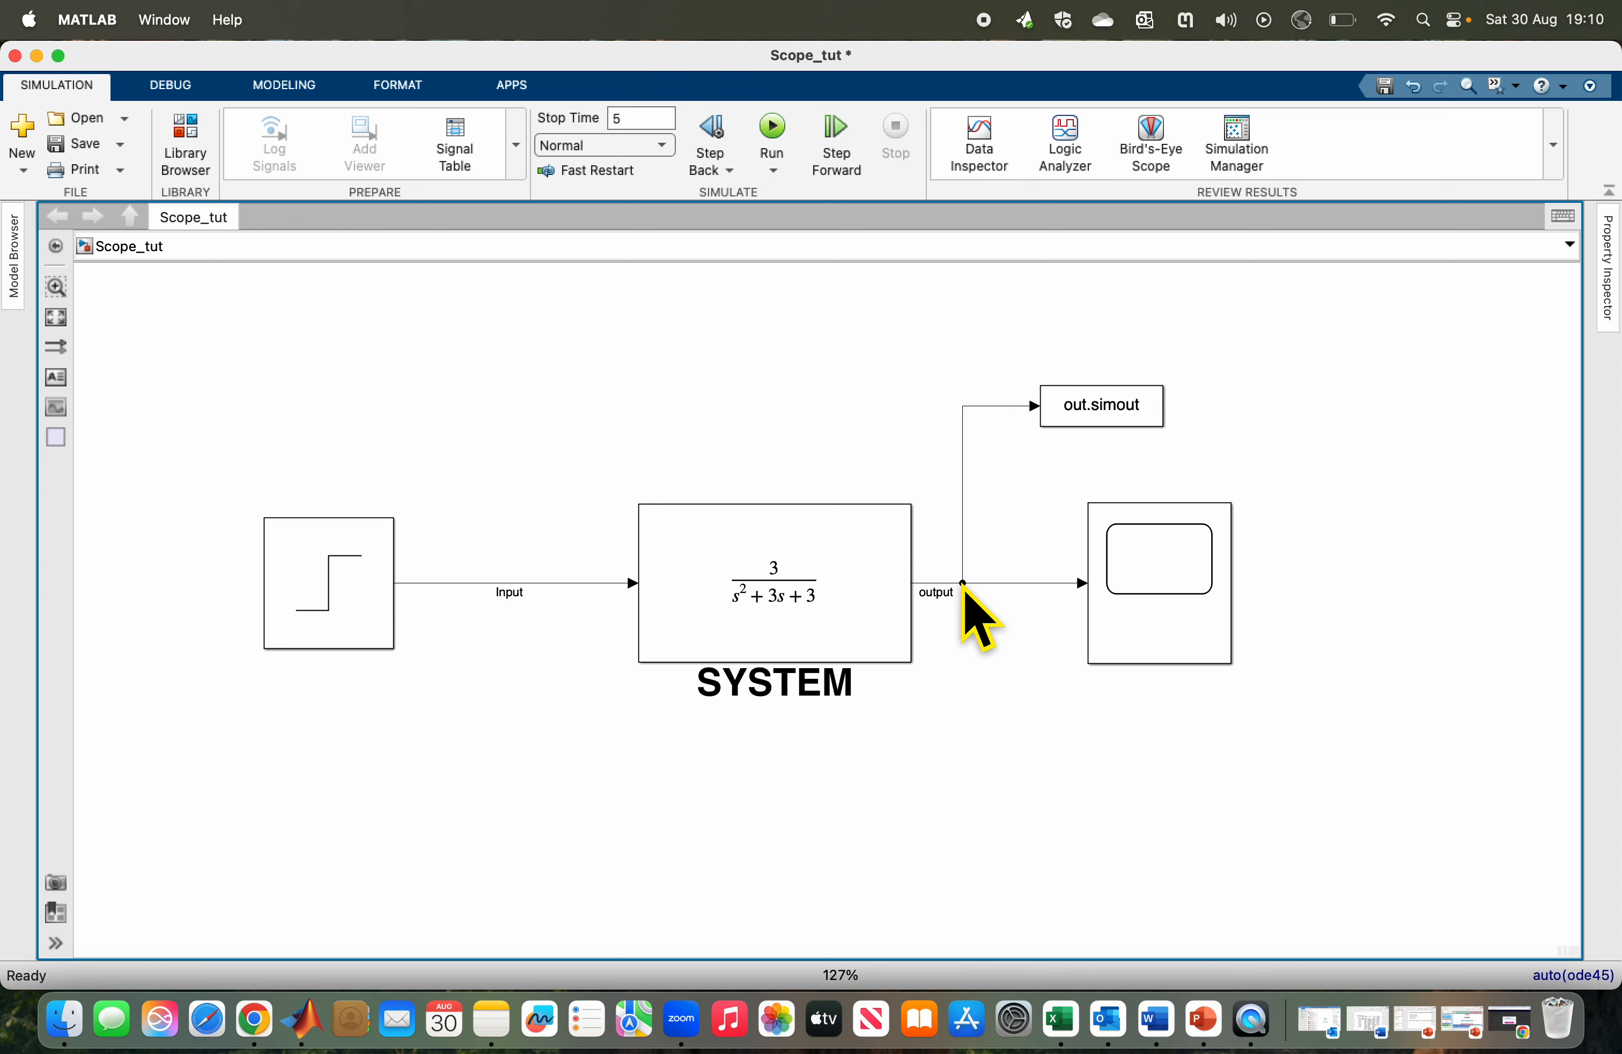
# Set the To Workspace block's variable name to MyData and save format to Structure With Time, and run the simulation.
pyautogui.doubleClick(1104, 414)
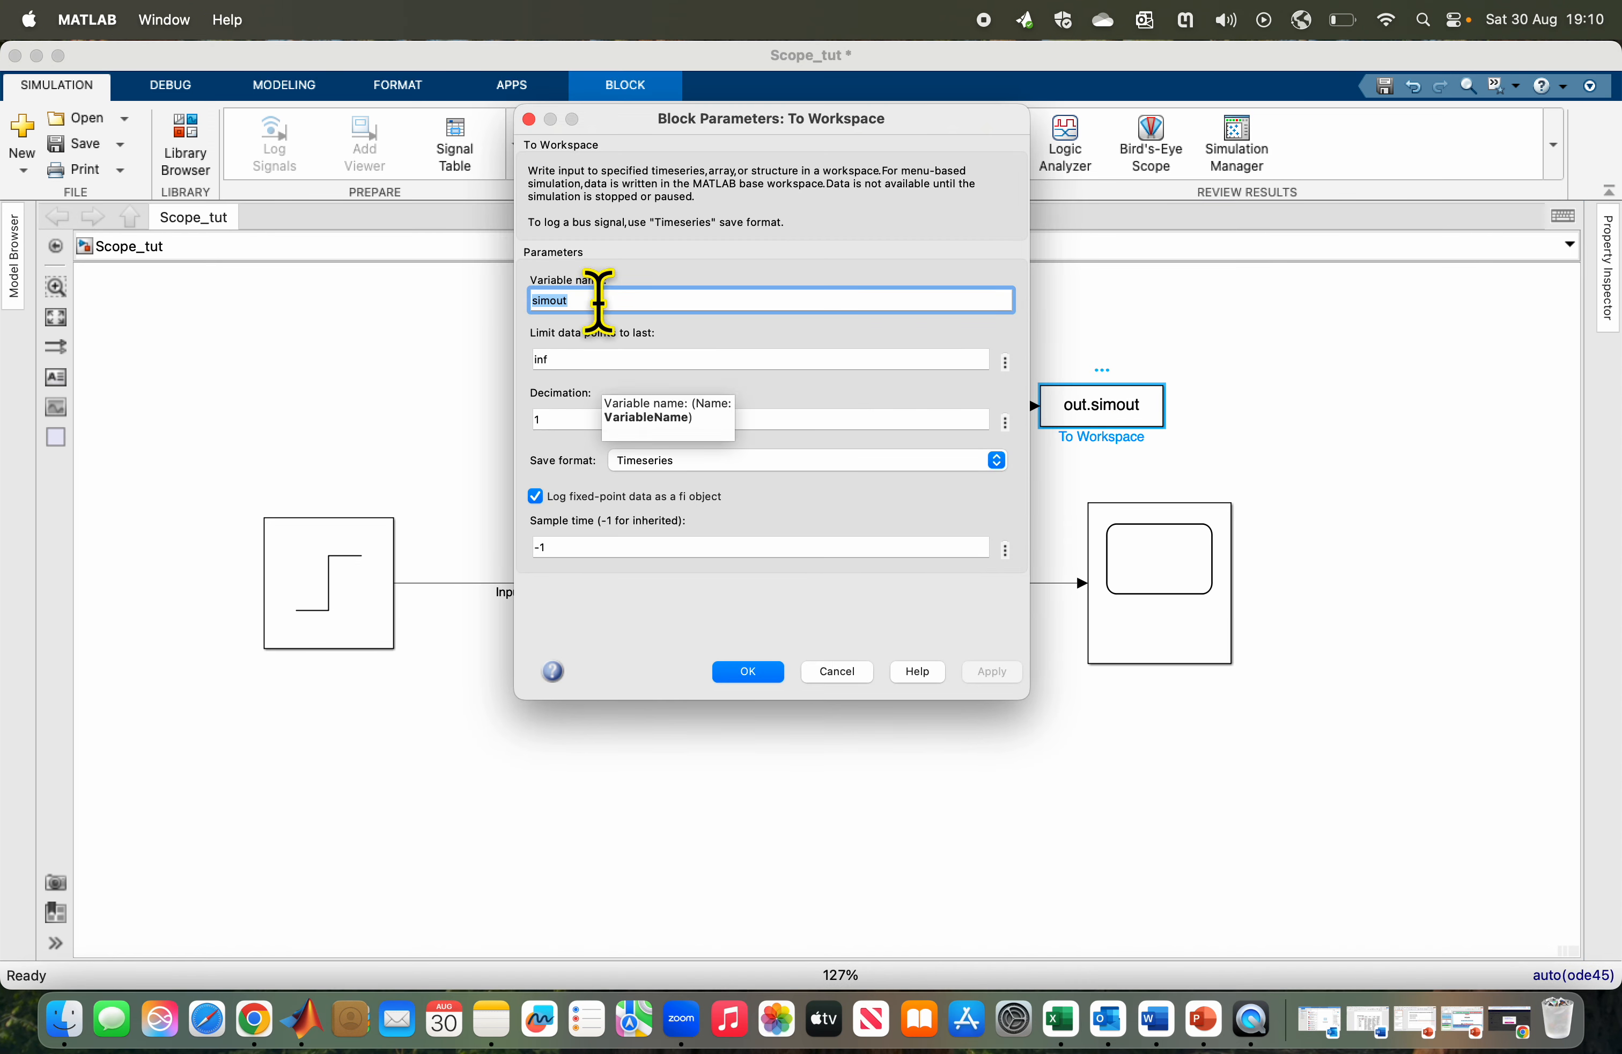
pyautogui.write('MyData')
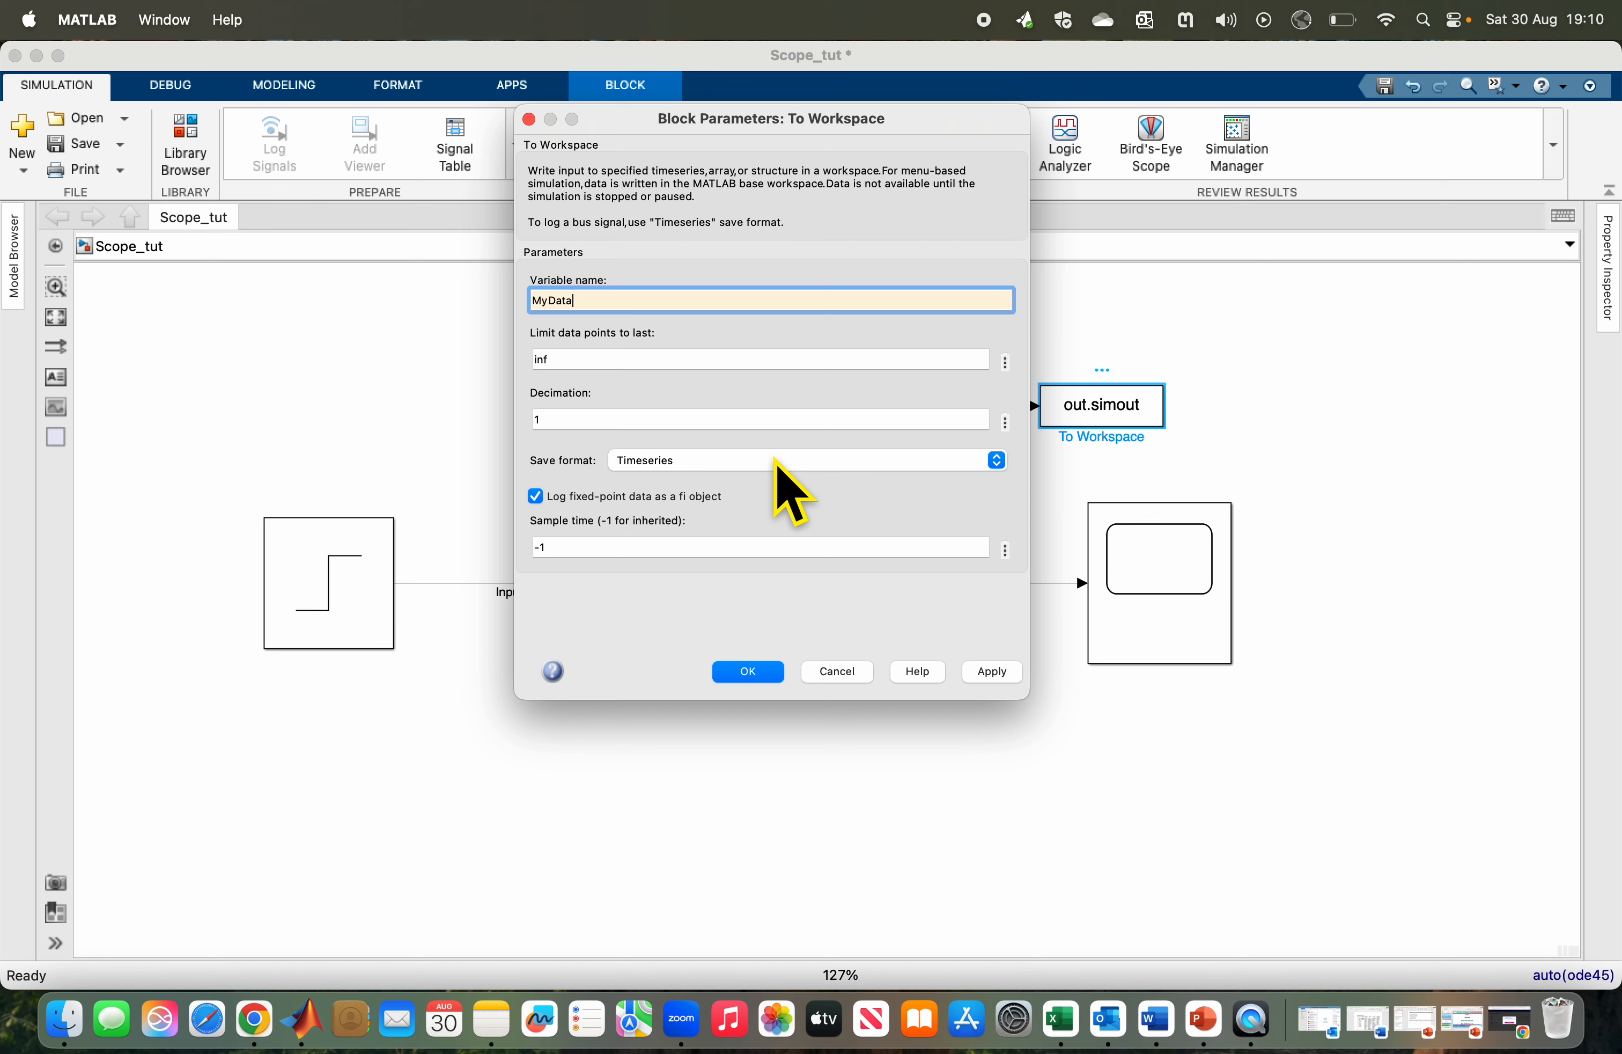
pyautogui.click(727, 462)
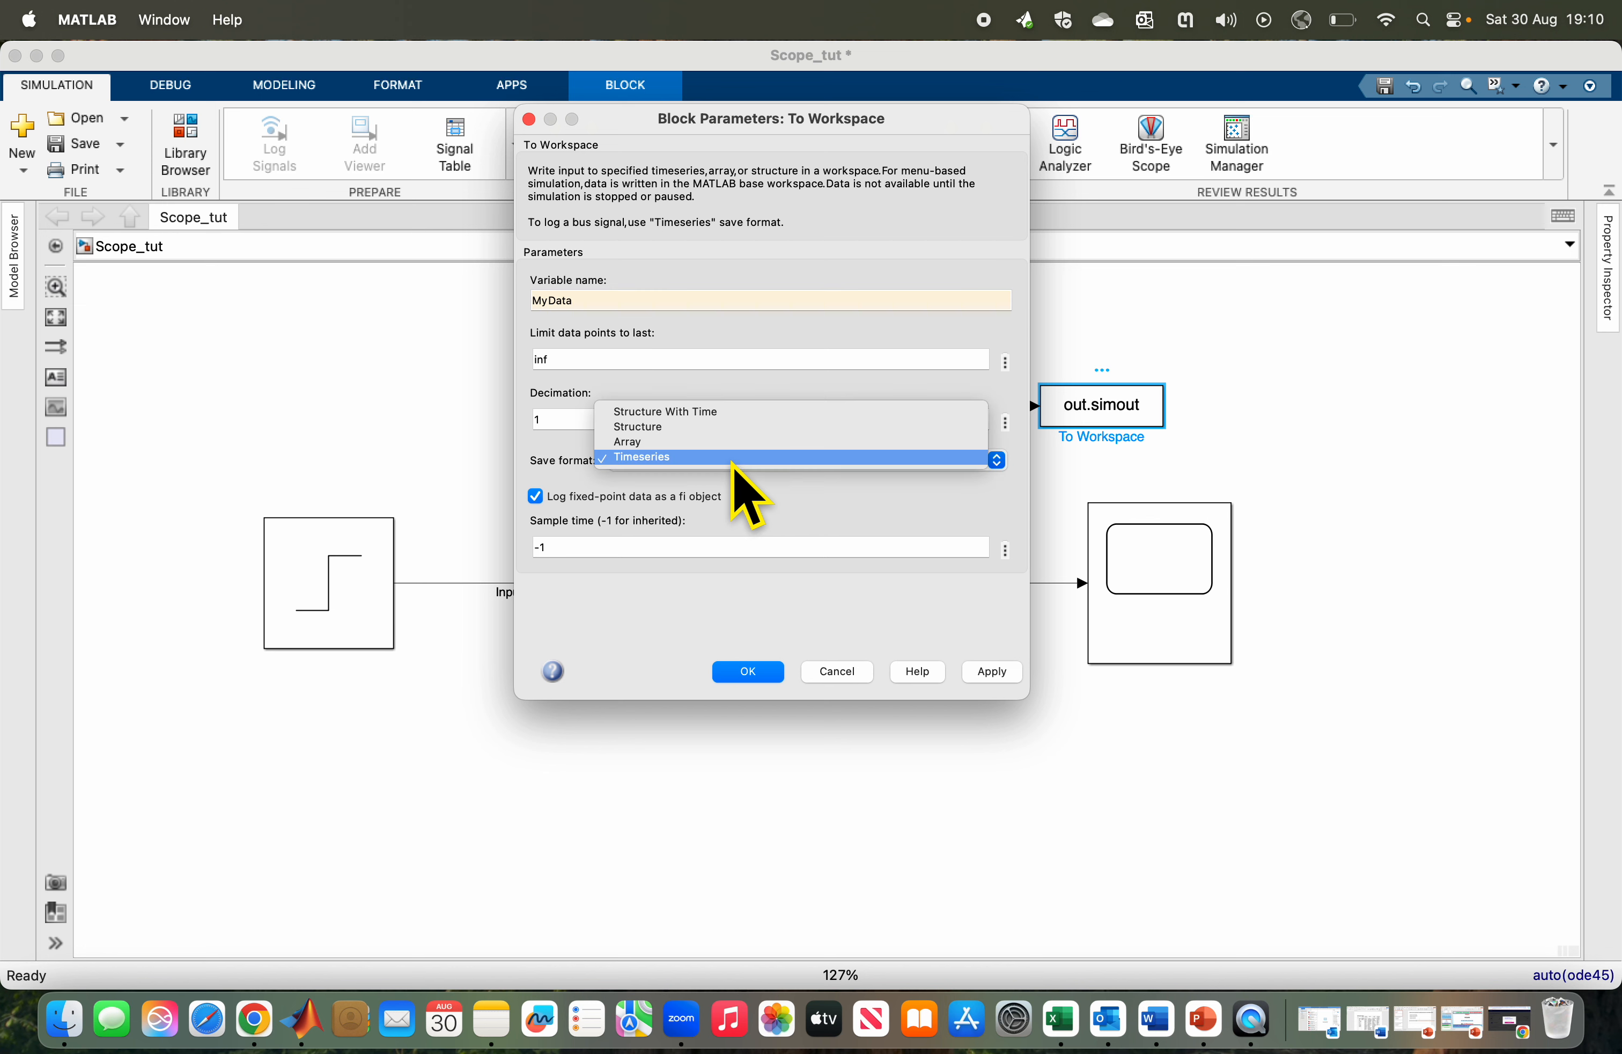
pyautogui.click(727, 413)
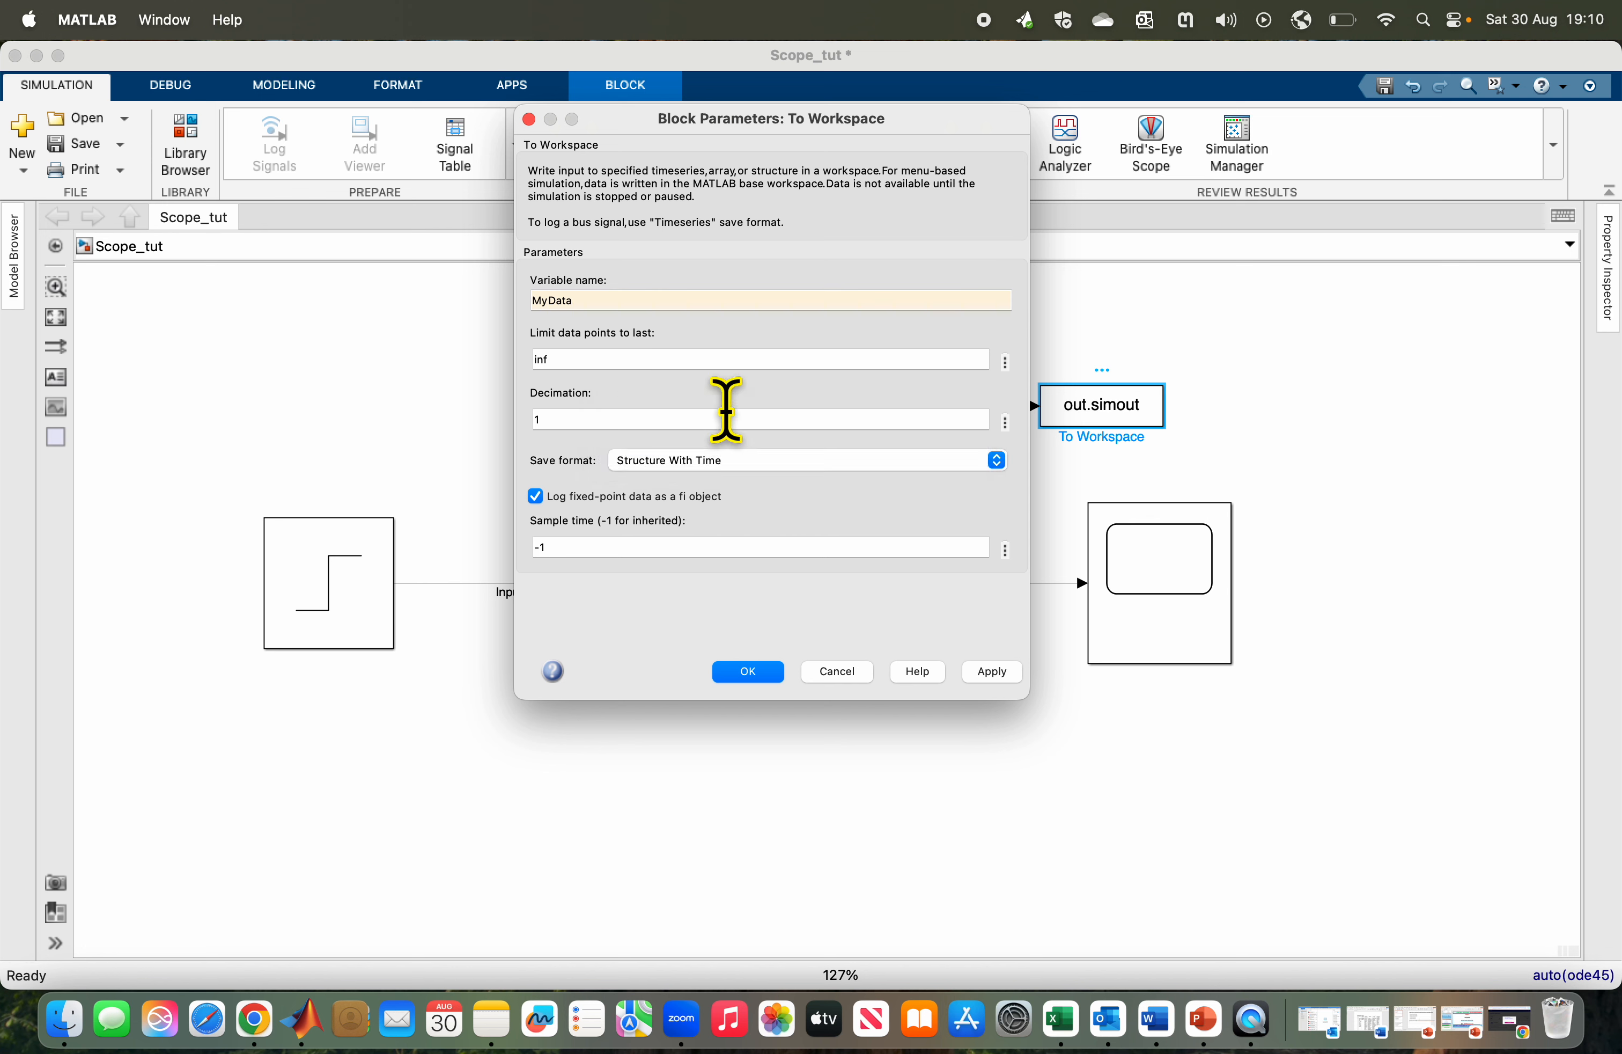
pyautogui.click(991, 674)
pyautogui.click(760, 673)
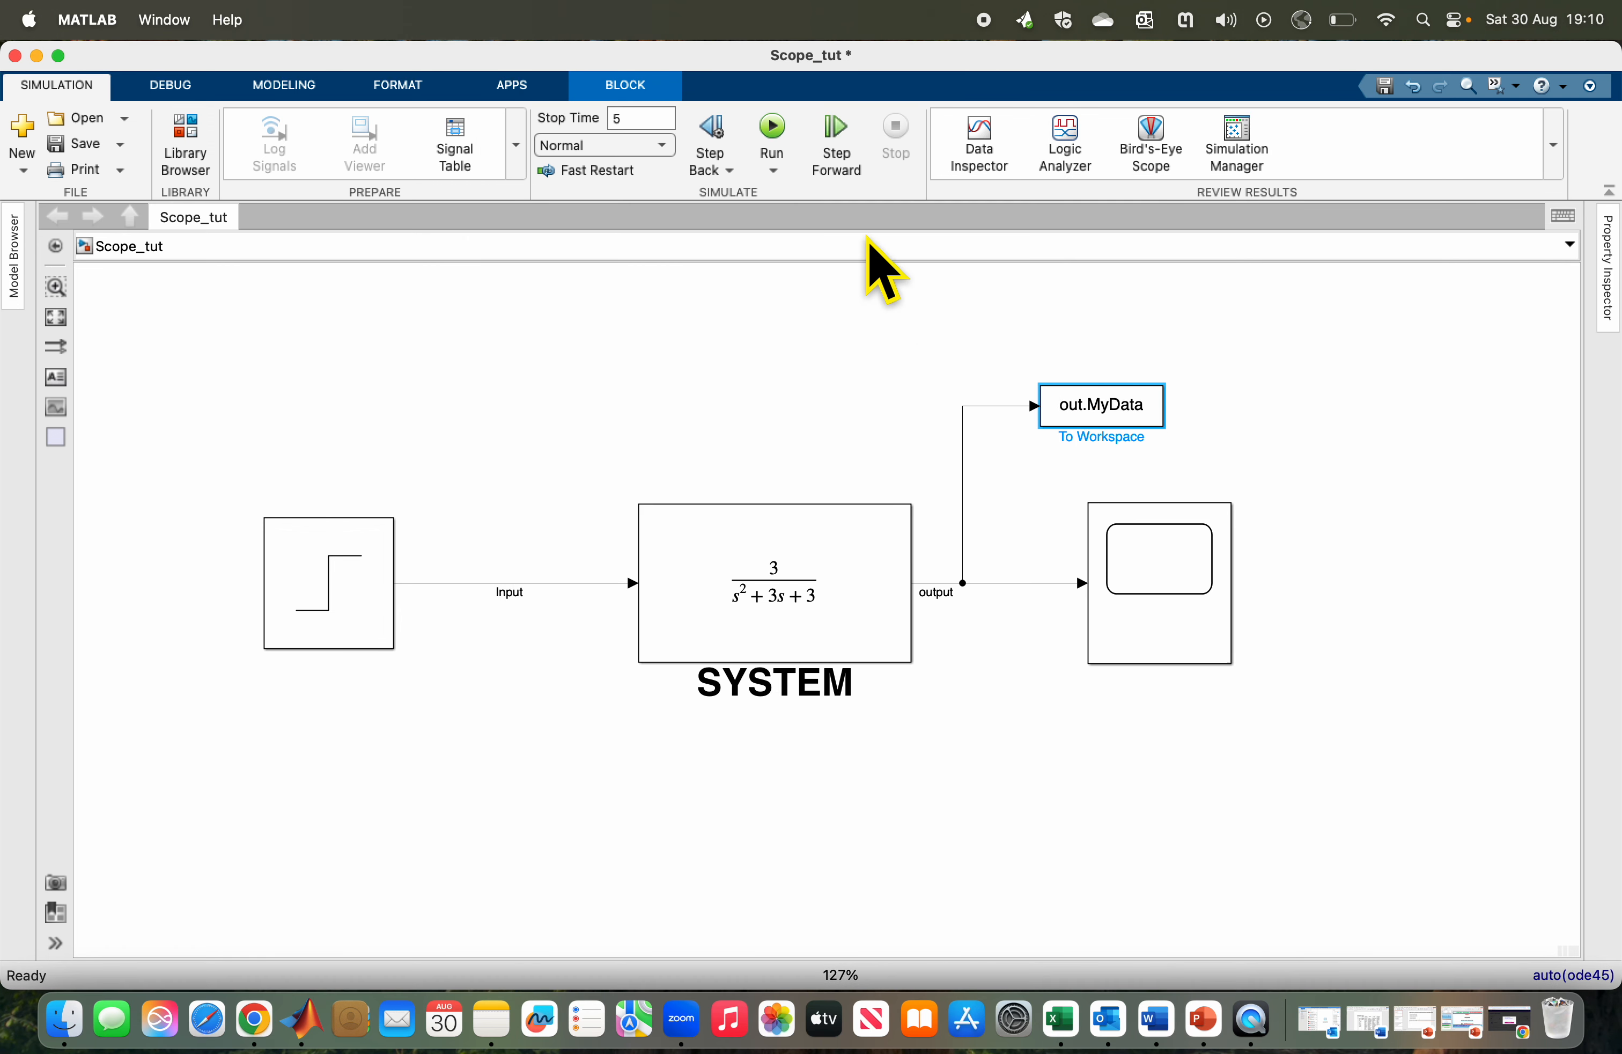
pyautogui.click(780, 130)
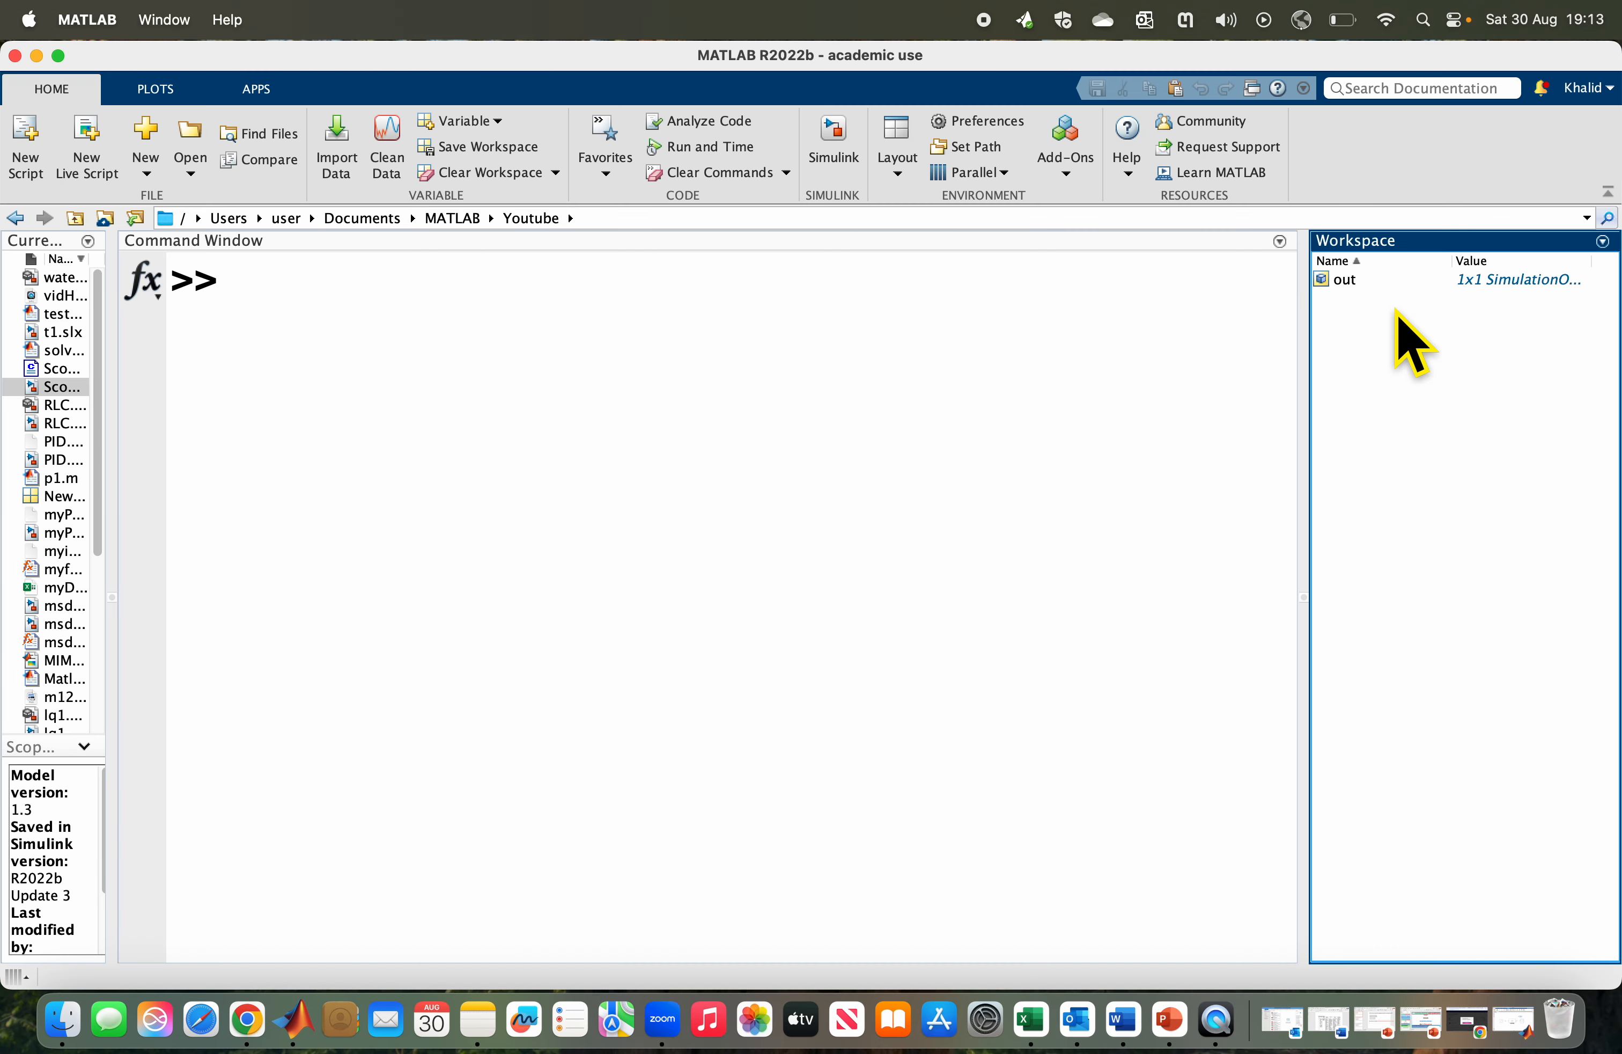
# Drill down through out to the signal values in MyData, and plot output against t in red with line width 3.
pyautogui.doubleClick(1352, 286)
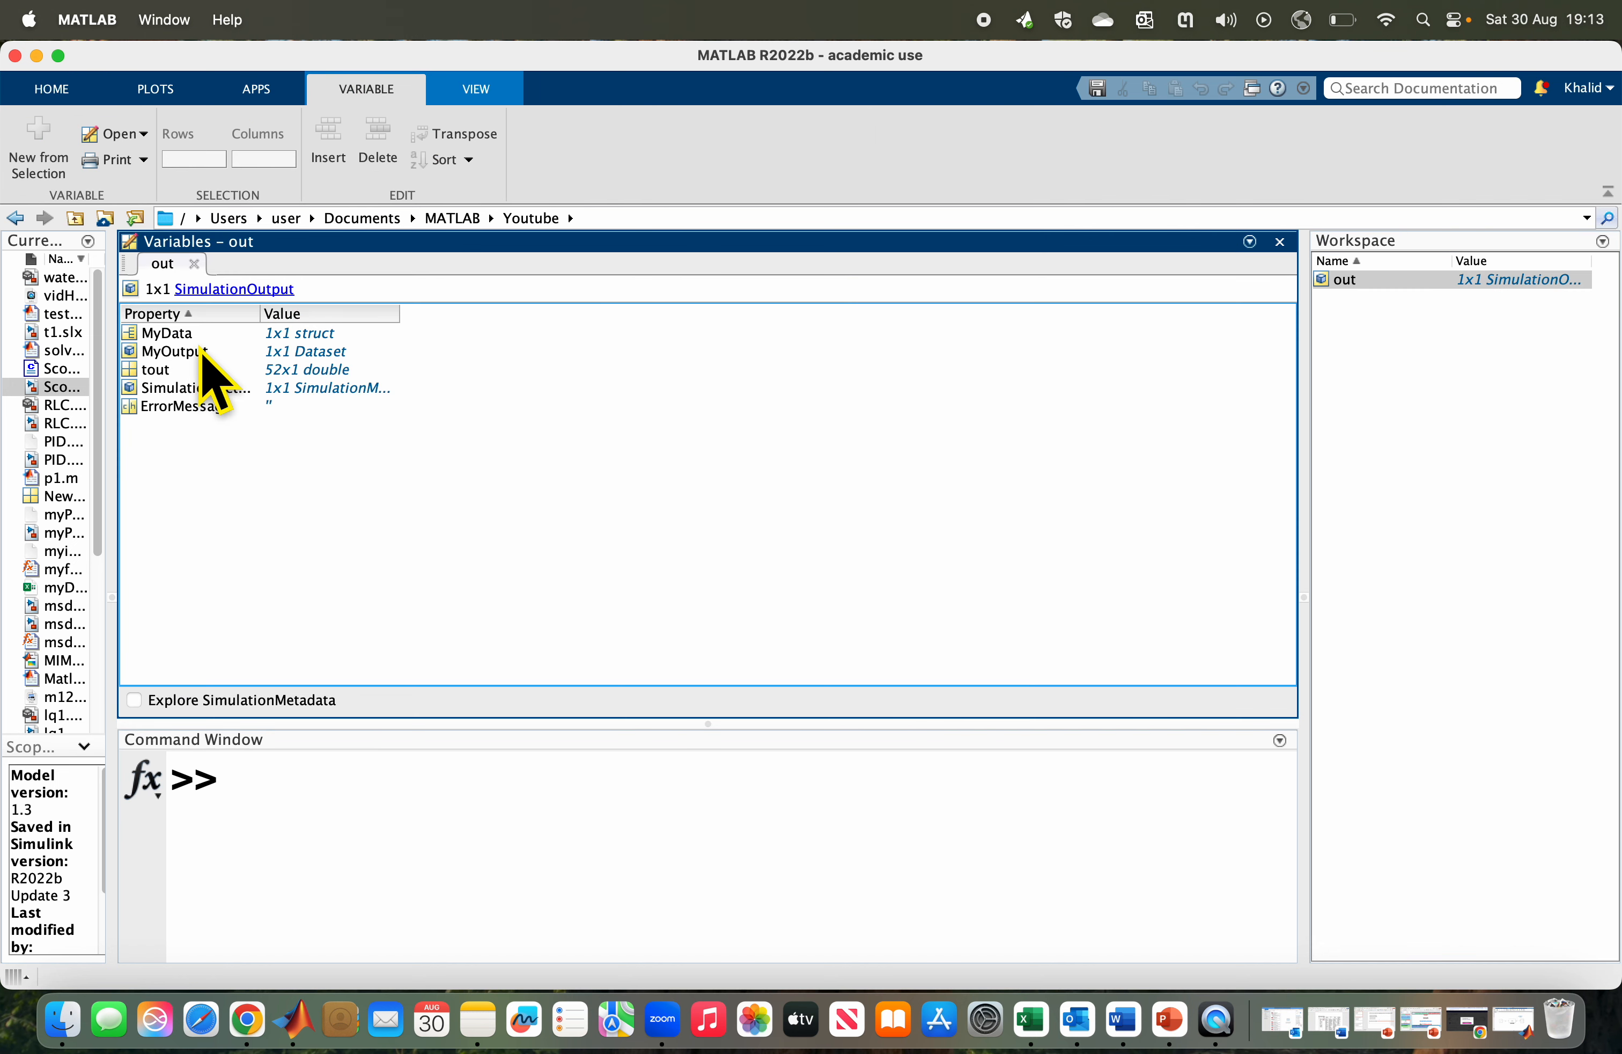
pyautogui.doubleClick(171, 333)
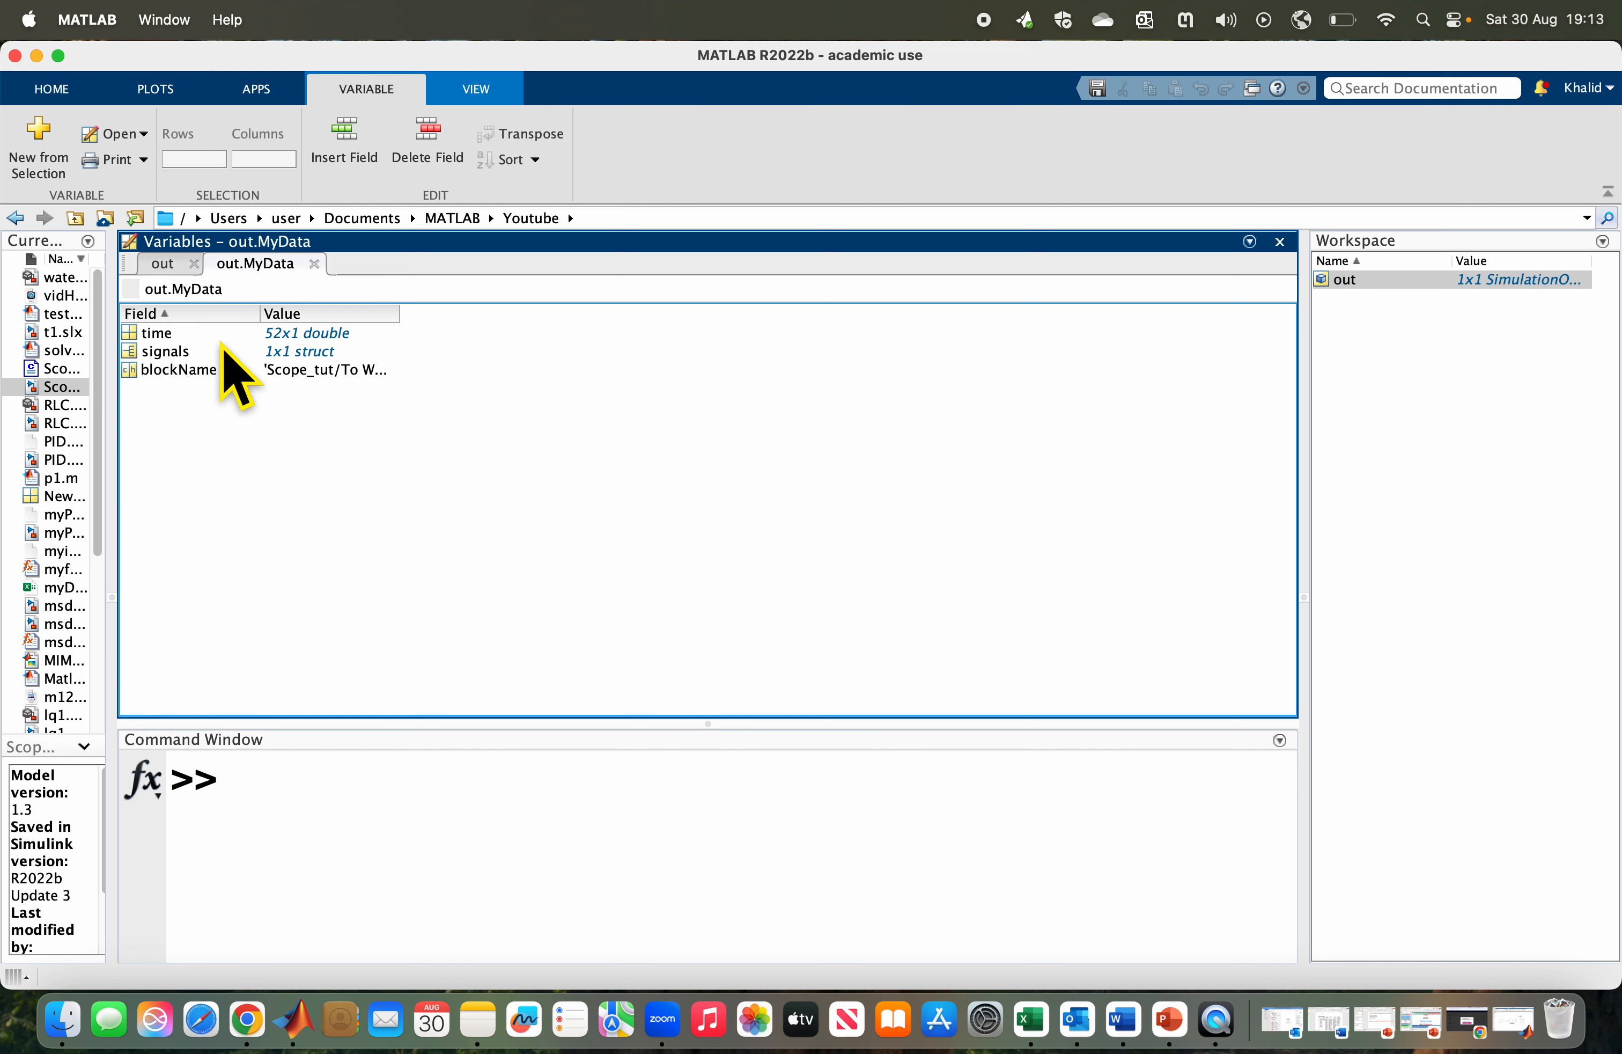
pyautogui.doubleClick(181, 355)
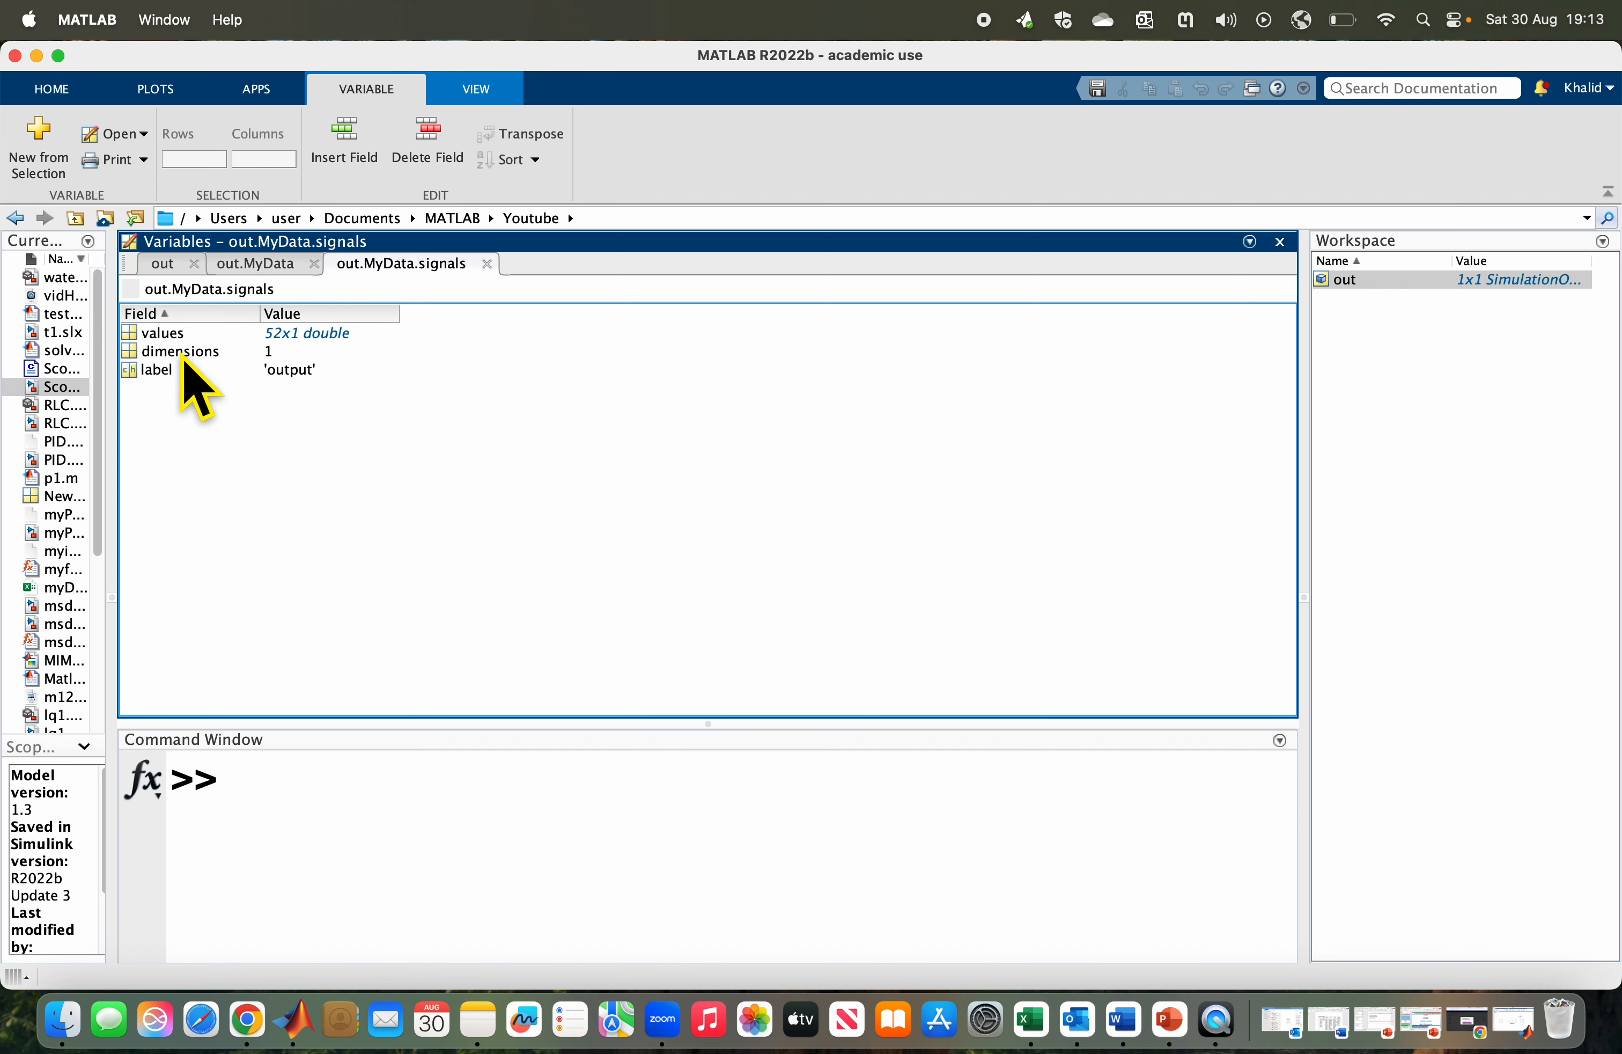
pyautogui.doubleClick(181, 334)
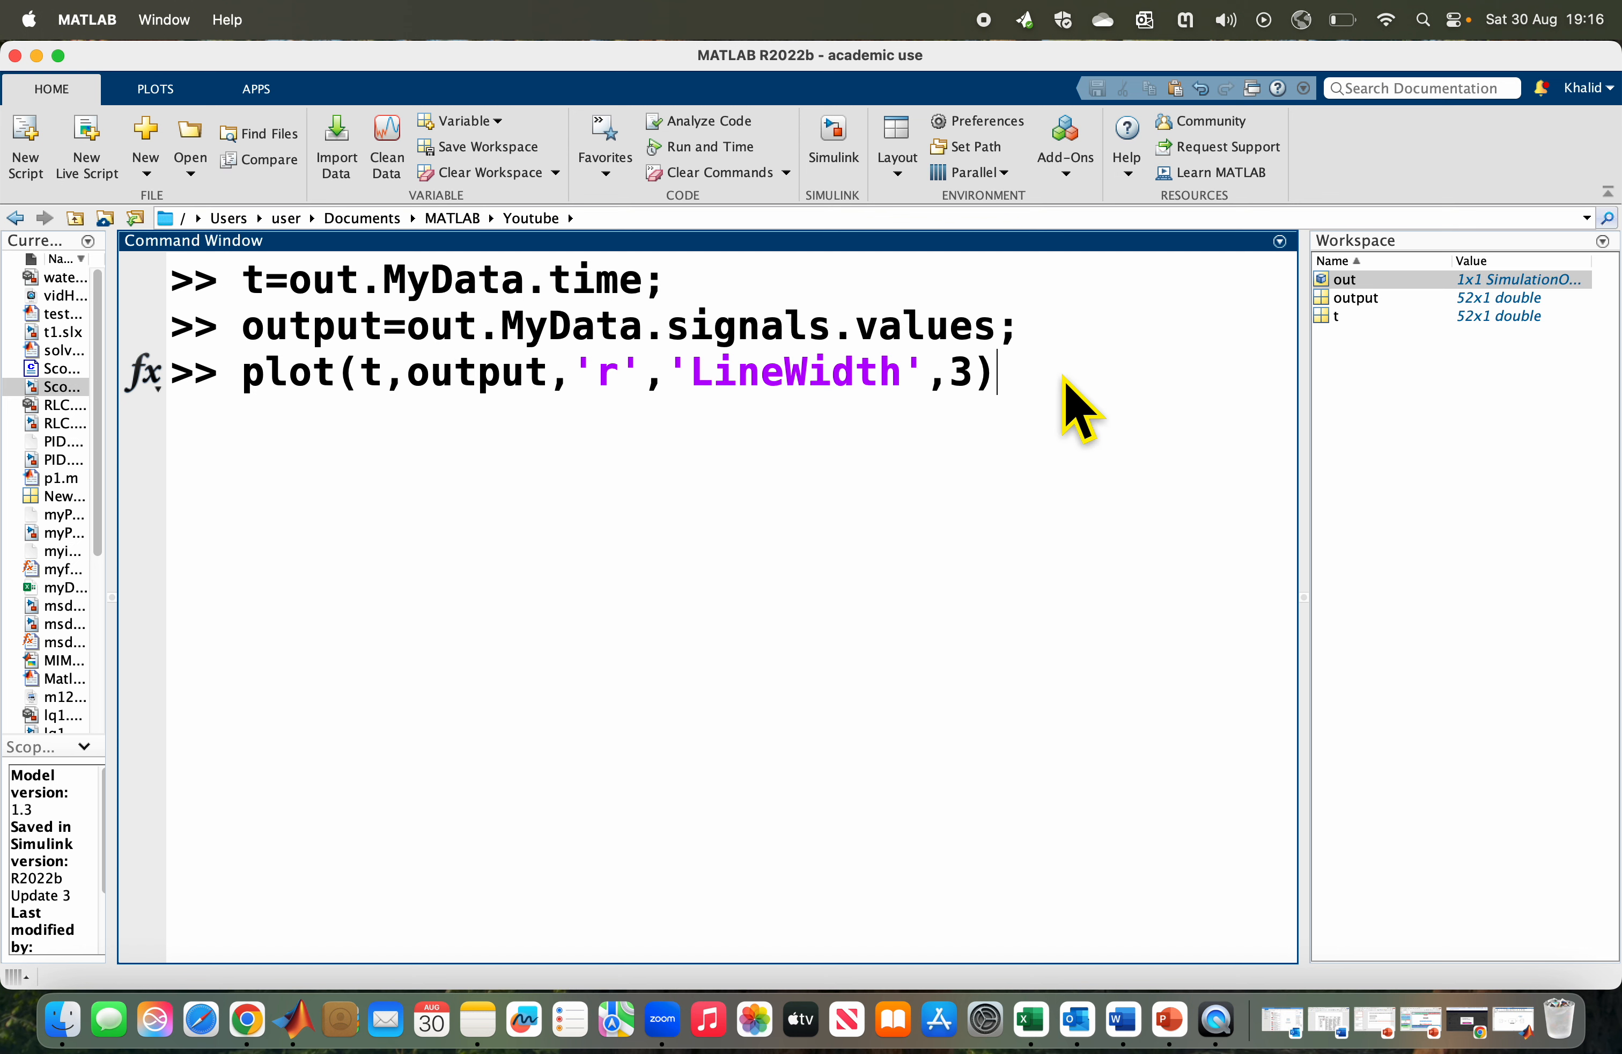
pyautogui.press('Return')
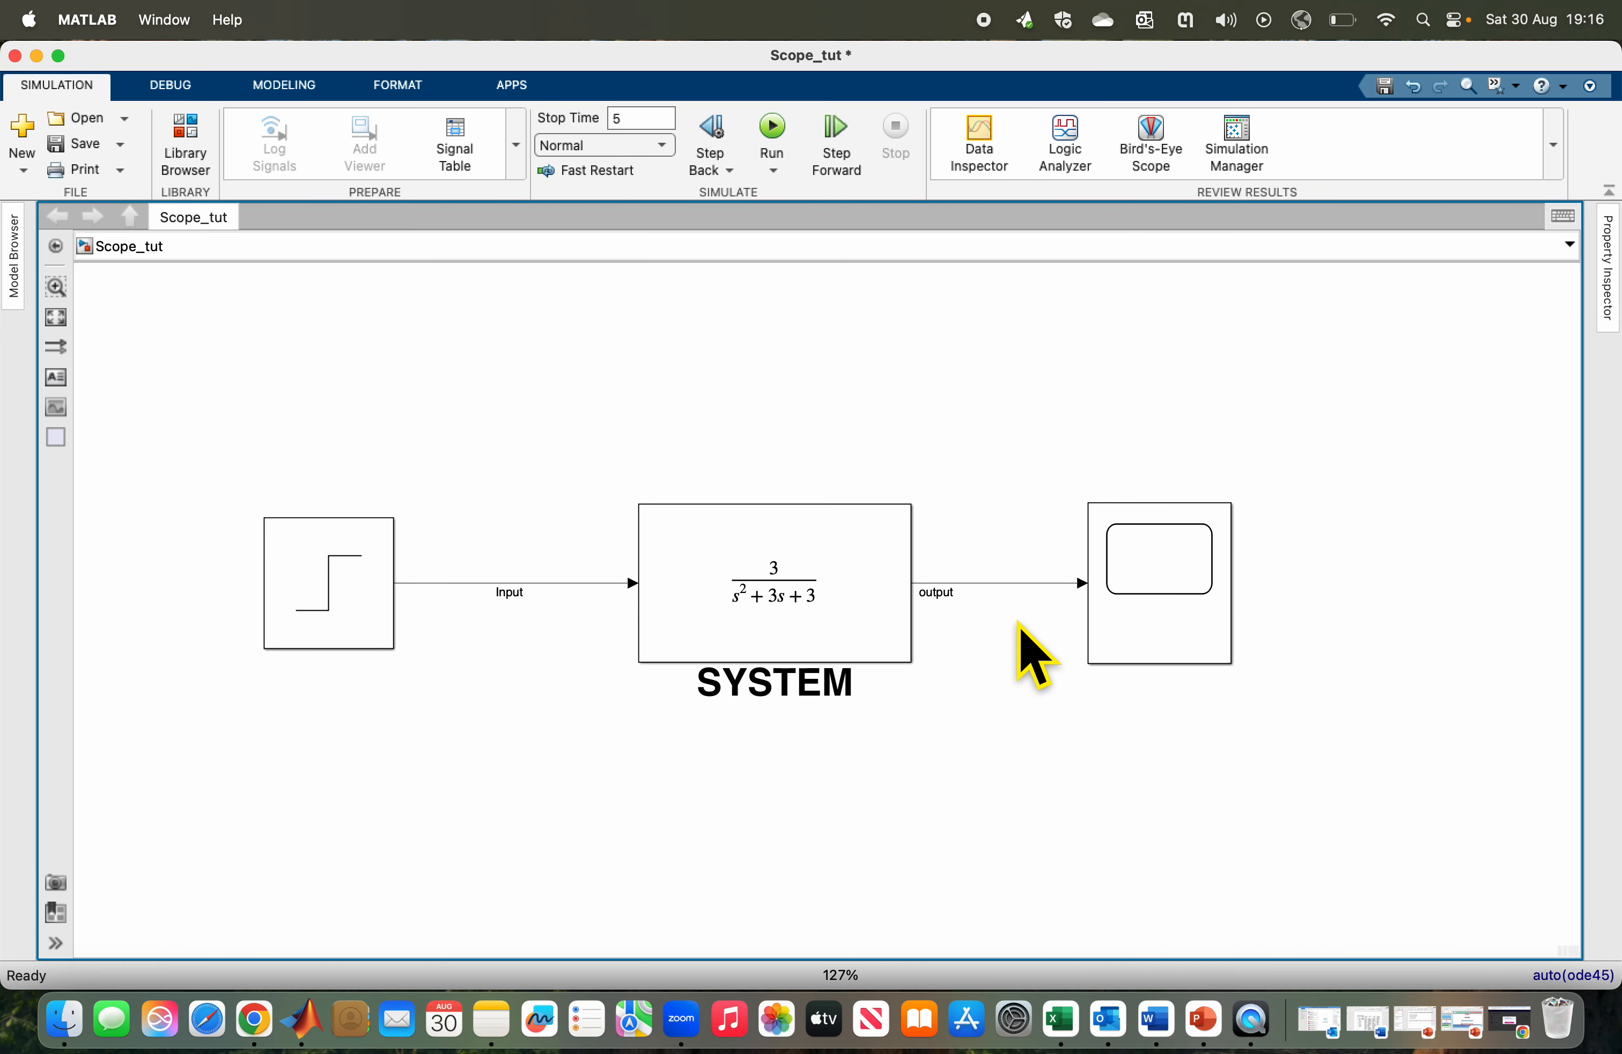
# Enable signal logging on the output line between the system and the scope, and run the simulation.
pyautogui.click(999, 583)
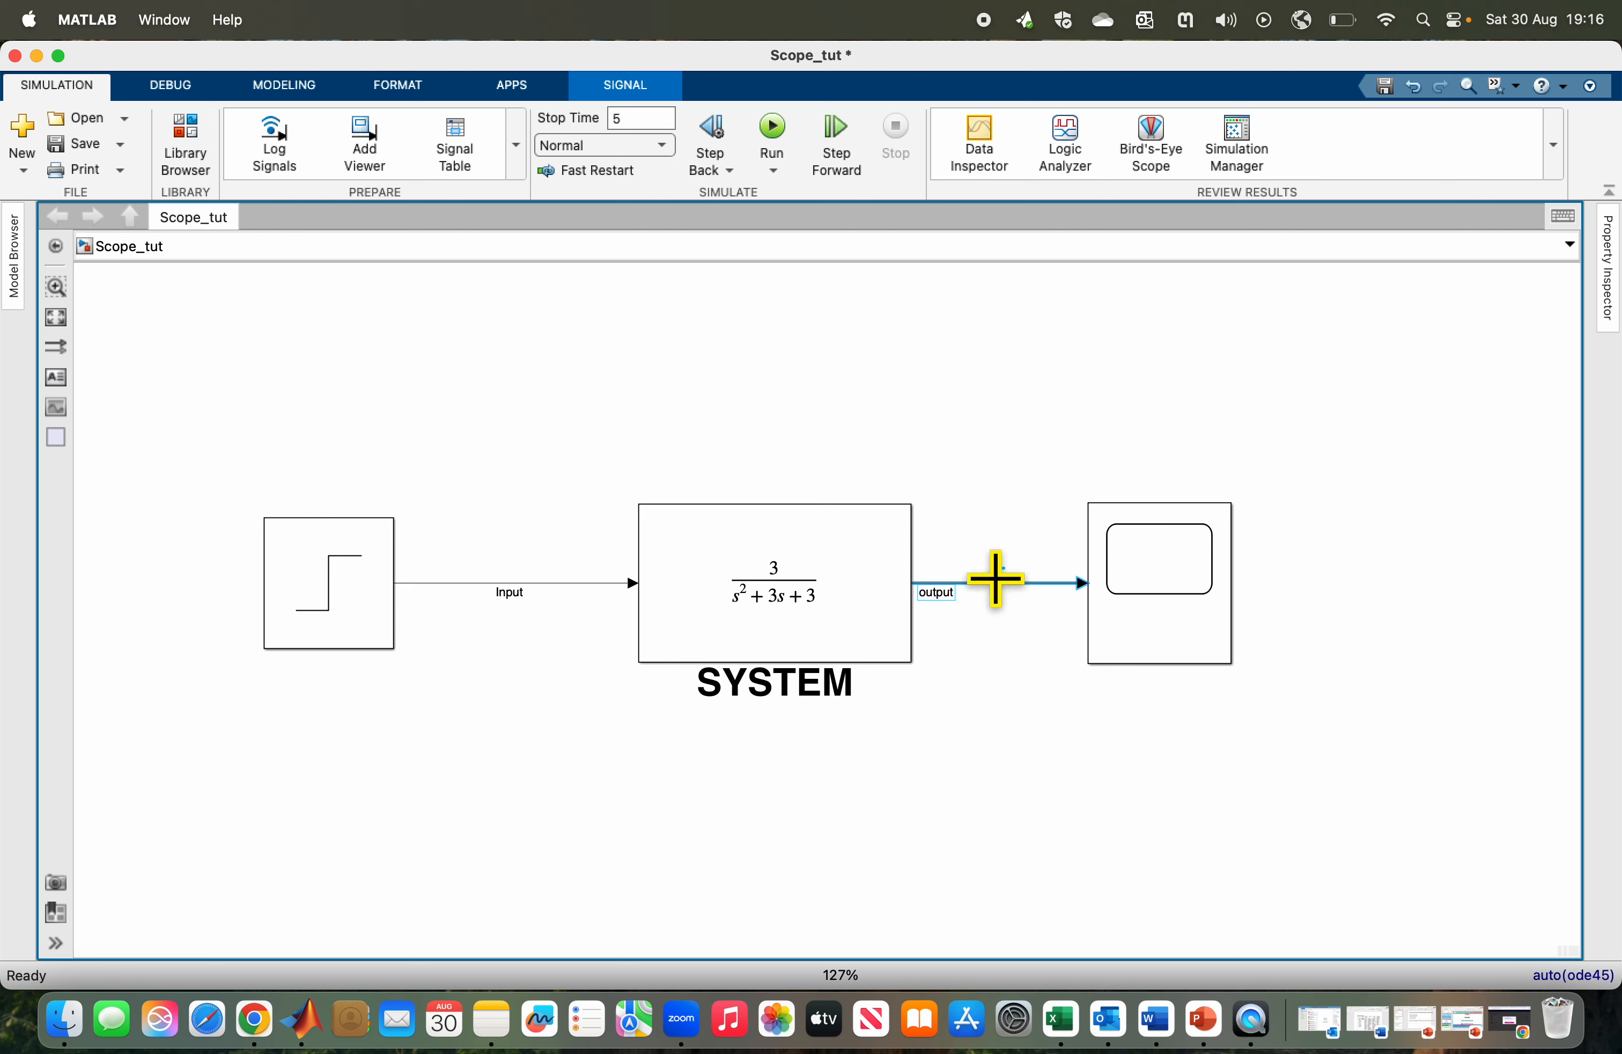
pyautogui.rightClick(995, 582)
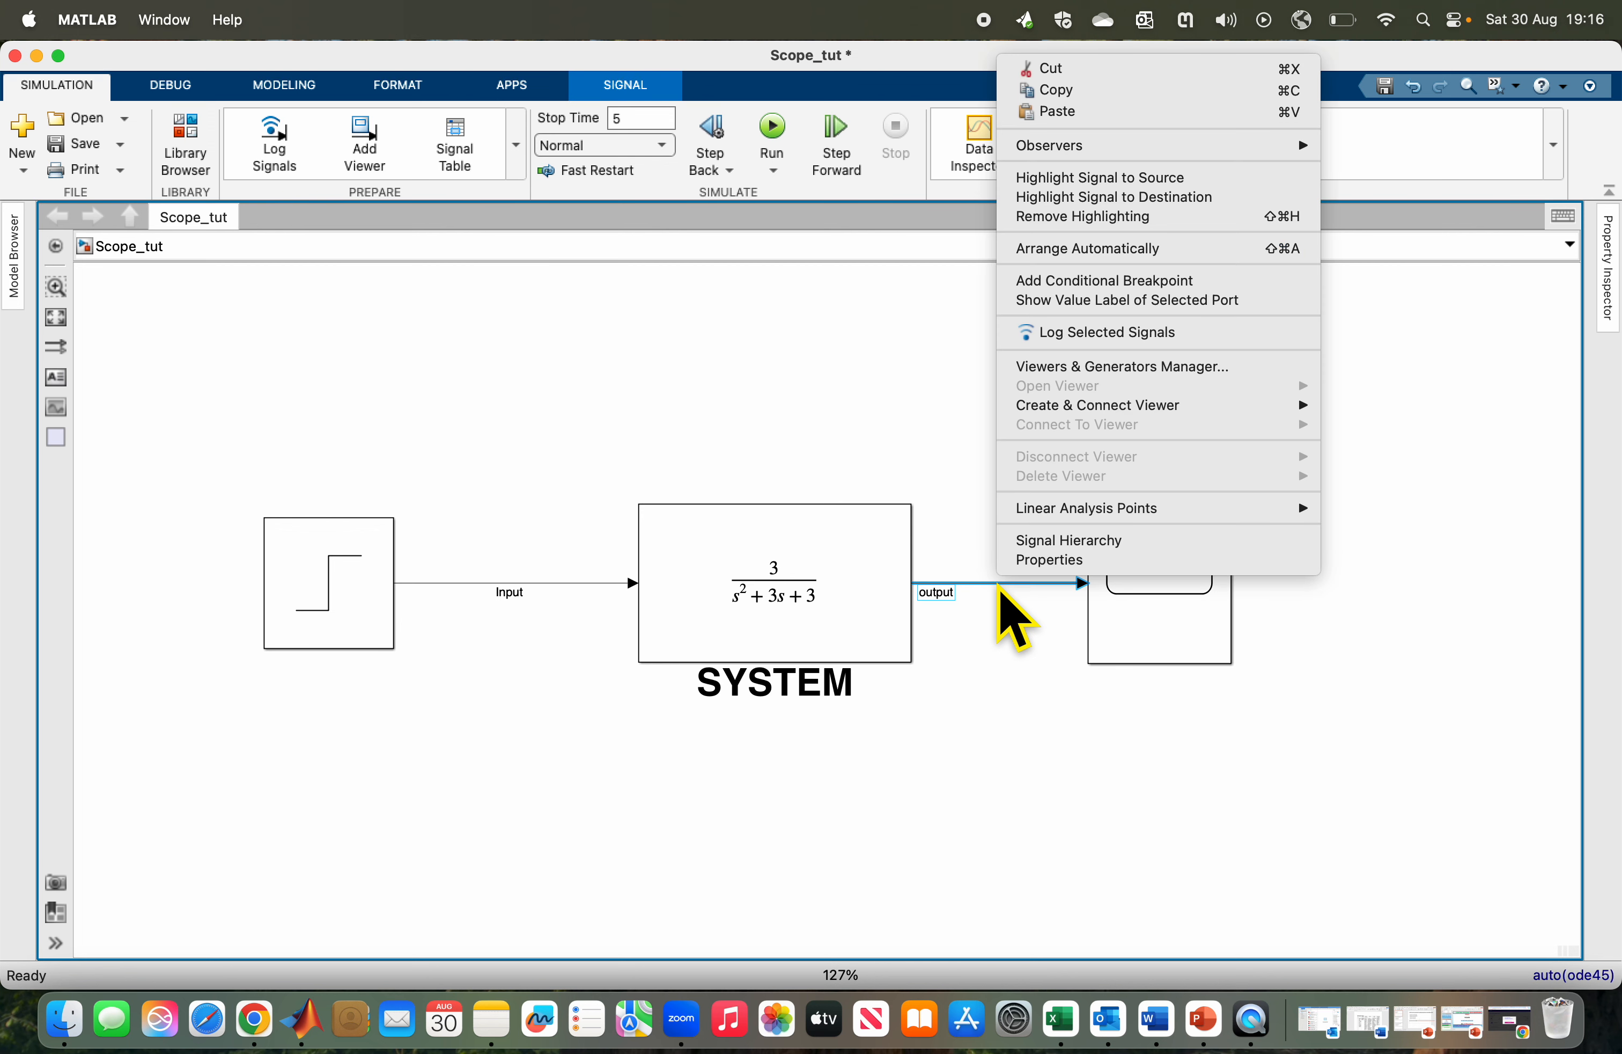
pyautogui.click(1075, 334)
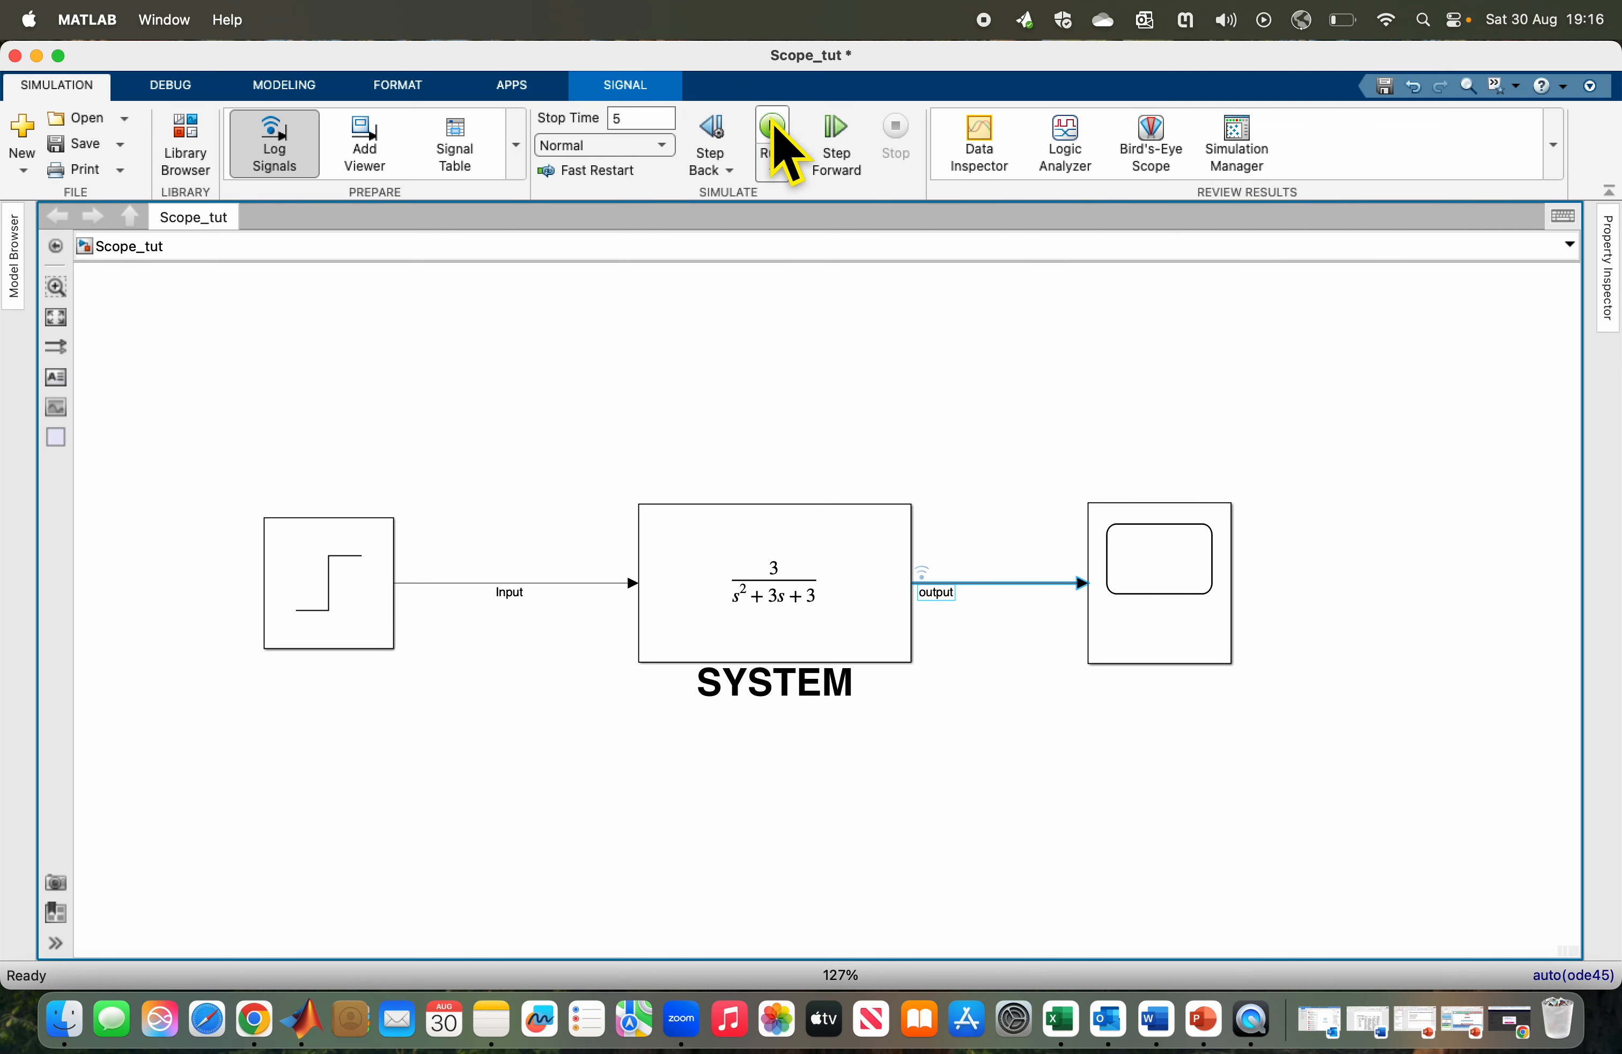
pyautogui.click(772, 123)
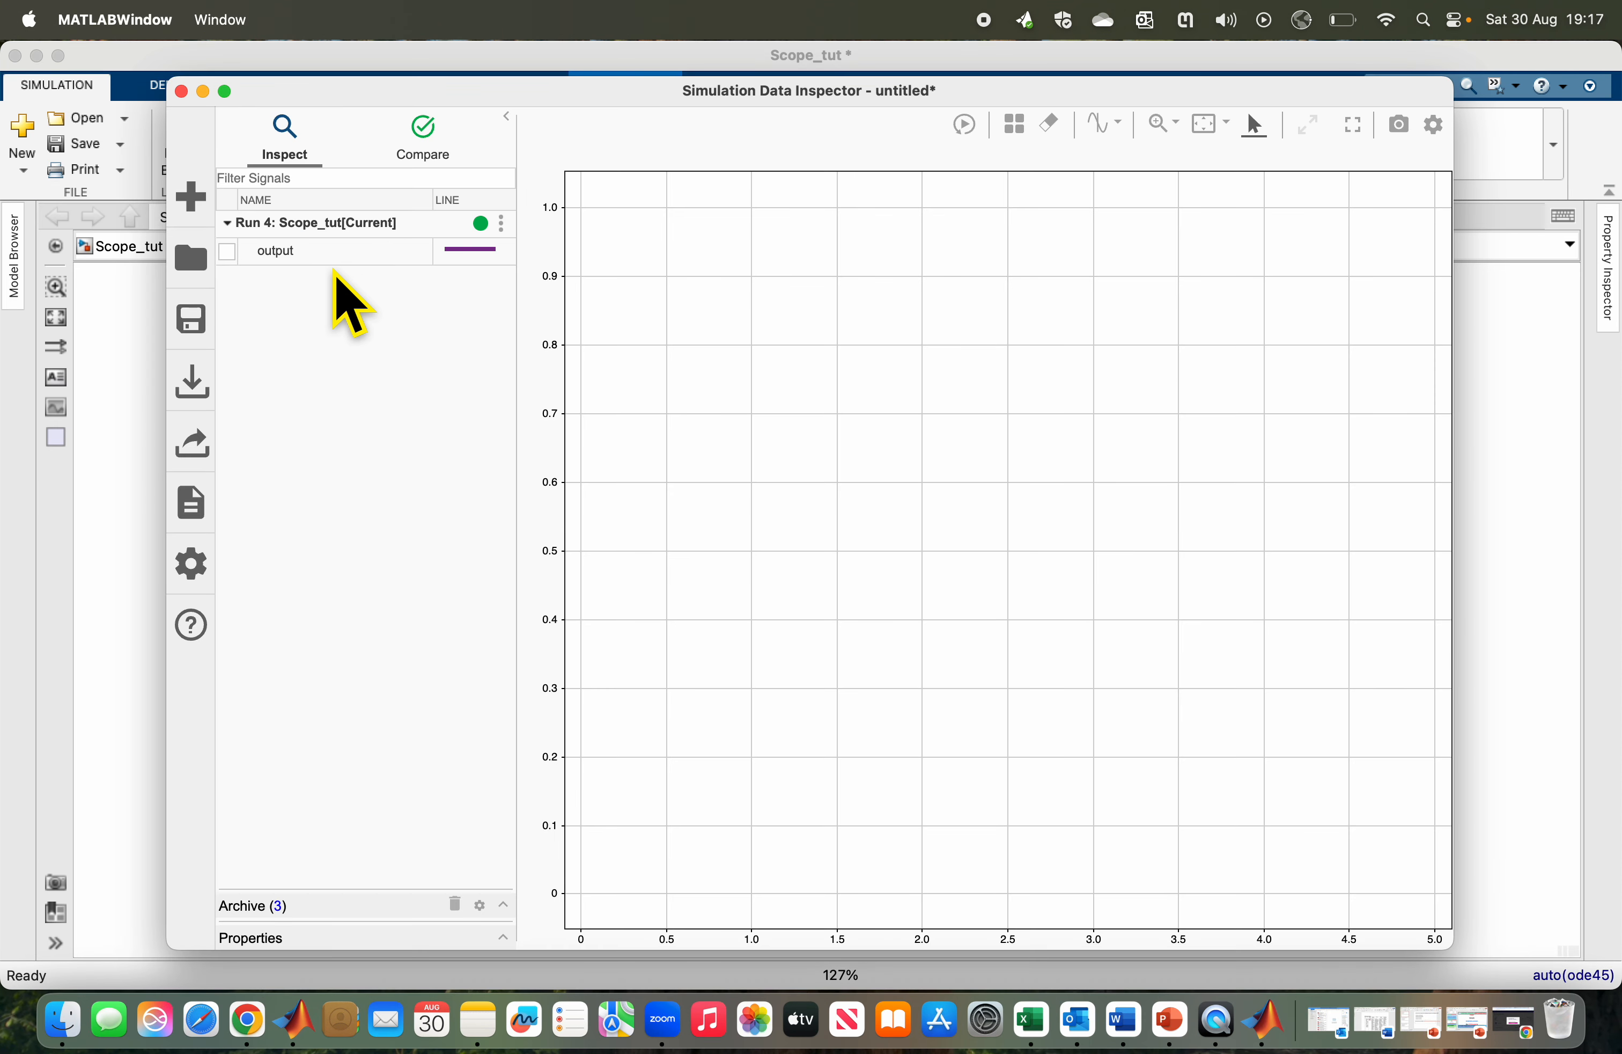
# Display the output signal in the Simulation Data Inspector and export it to the base workspace as MySignal.
pyautogui.click(228, 253)
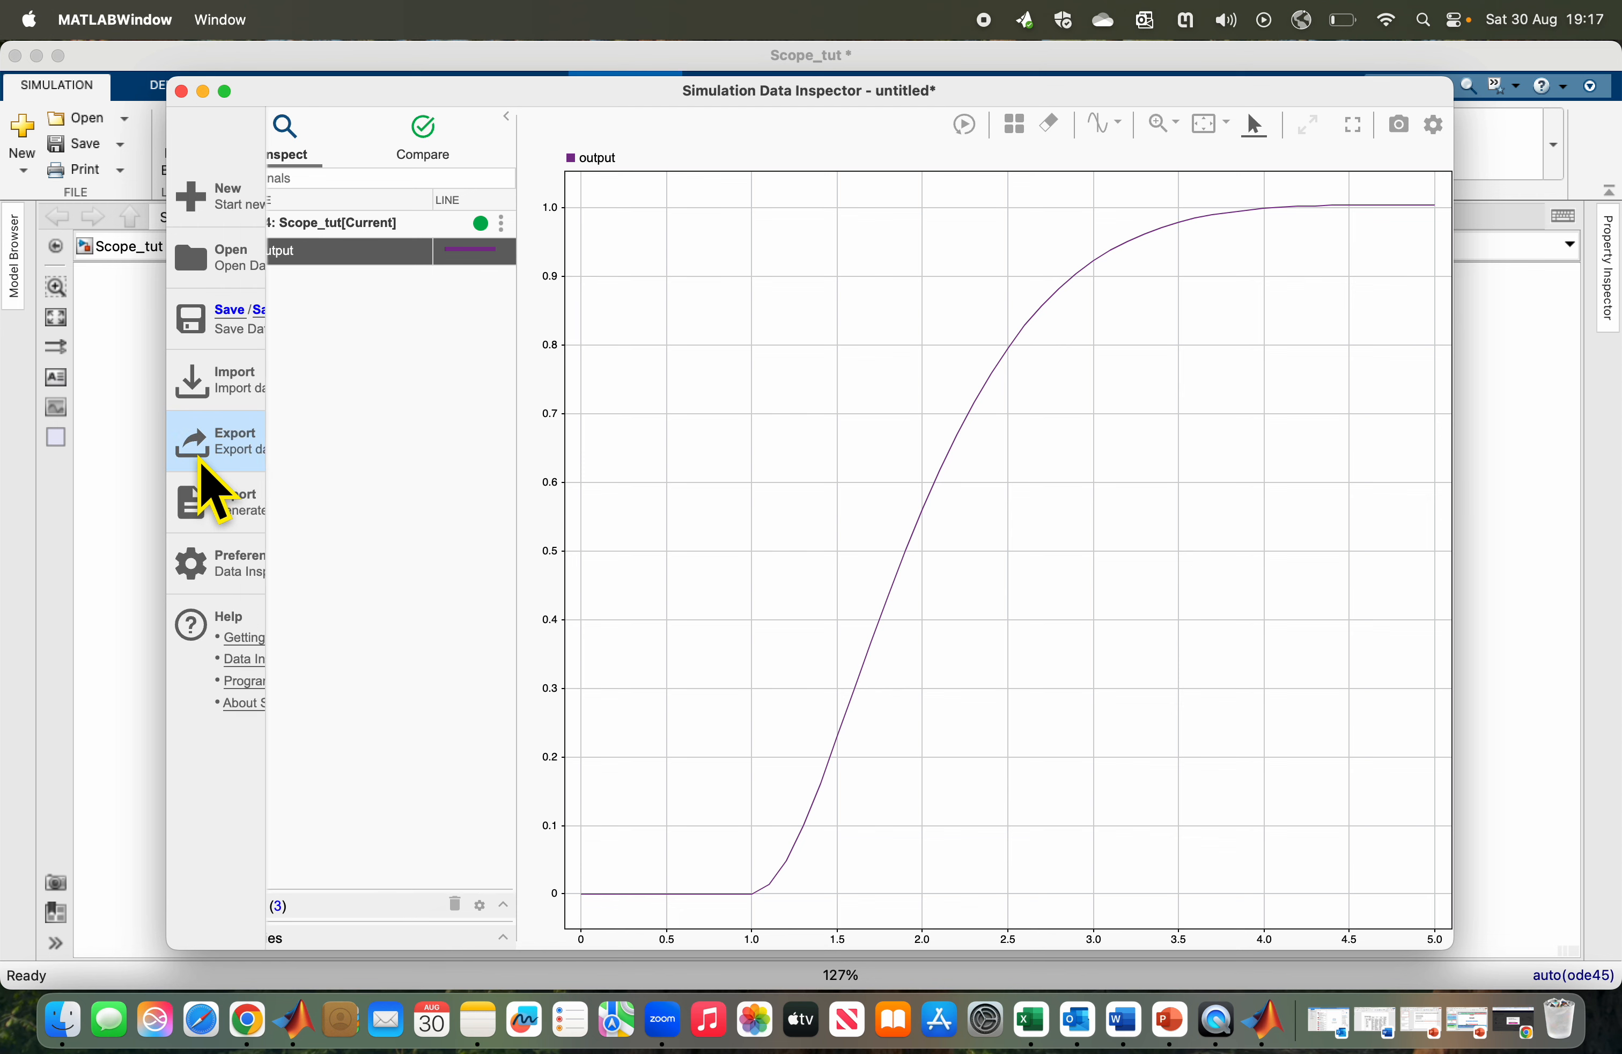
pyautogui.click(200, 460)
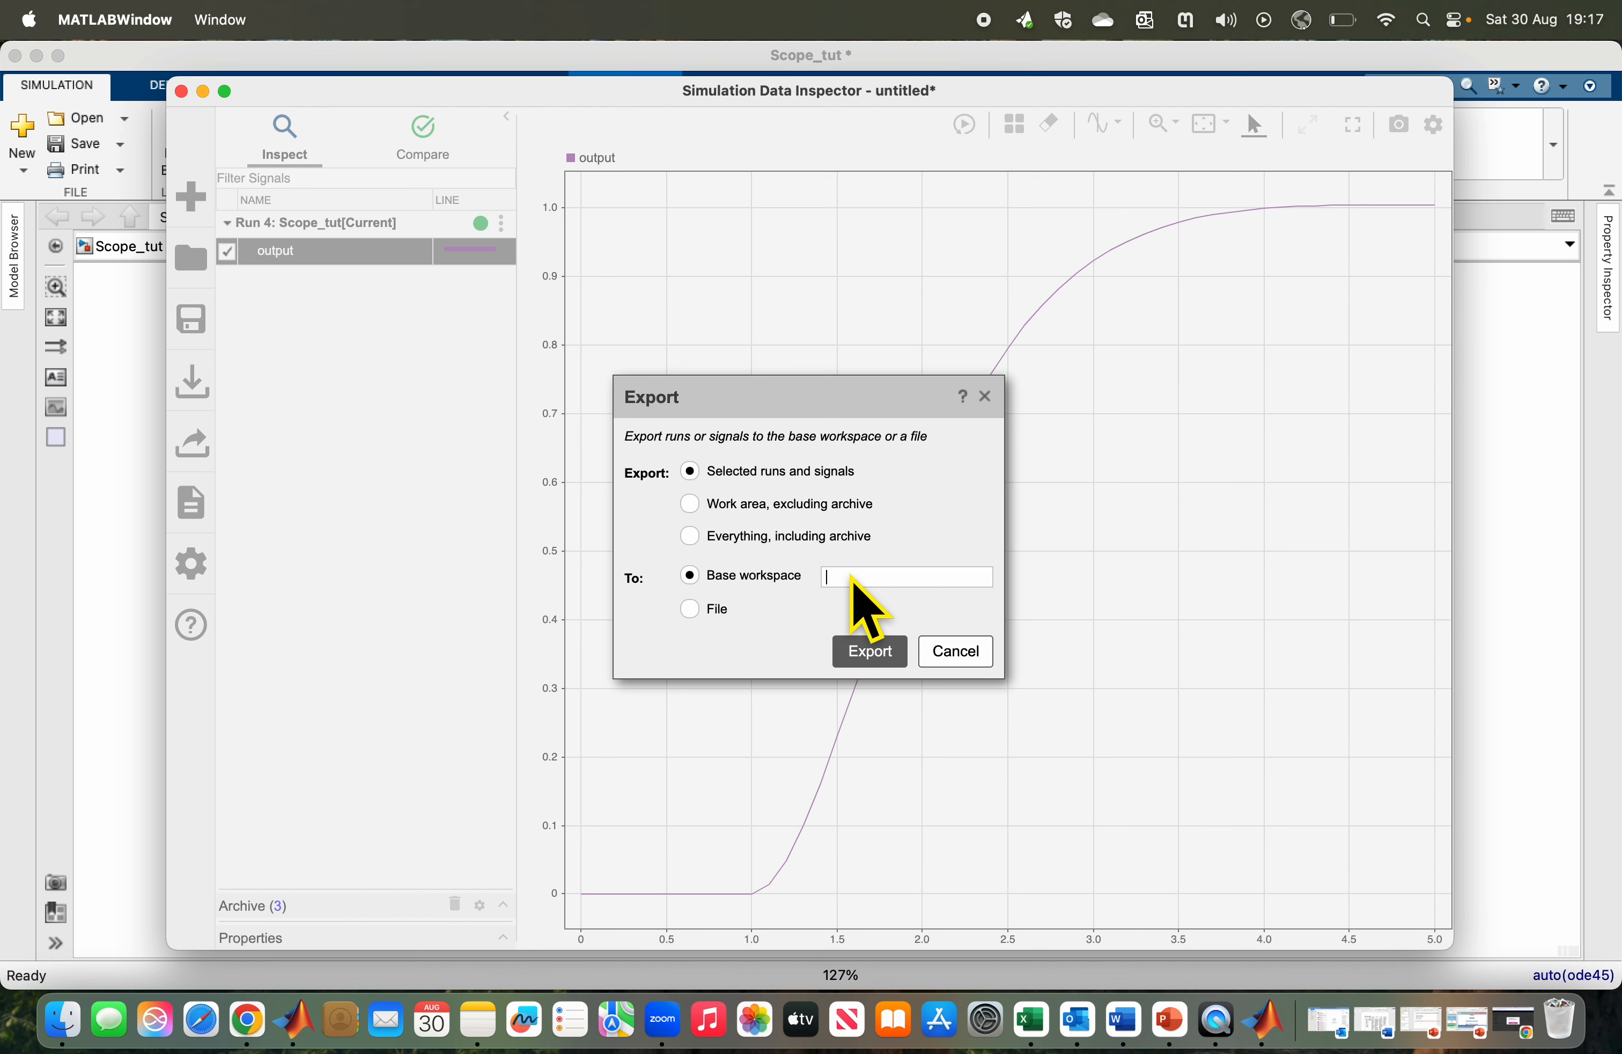
pyautogui.write('My')
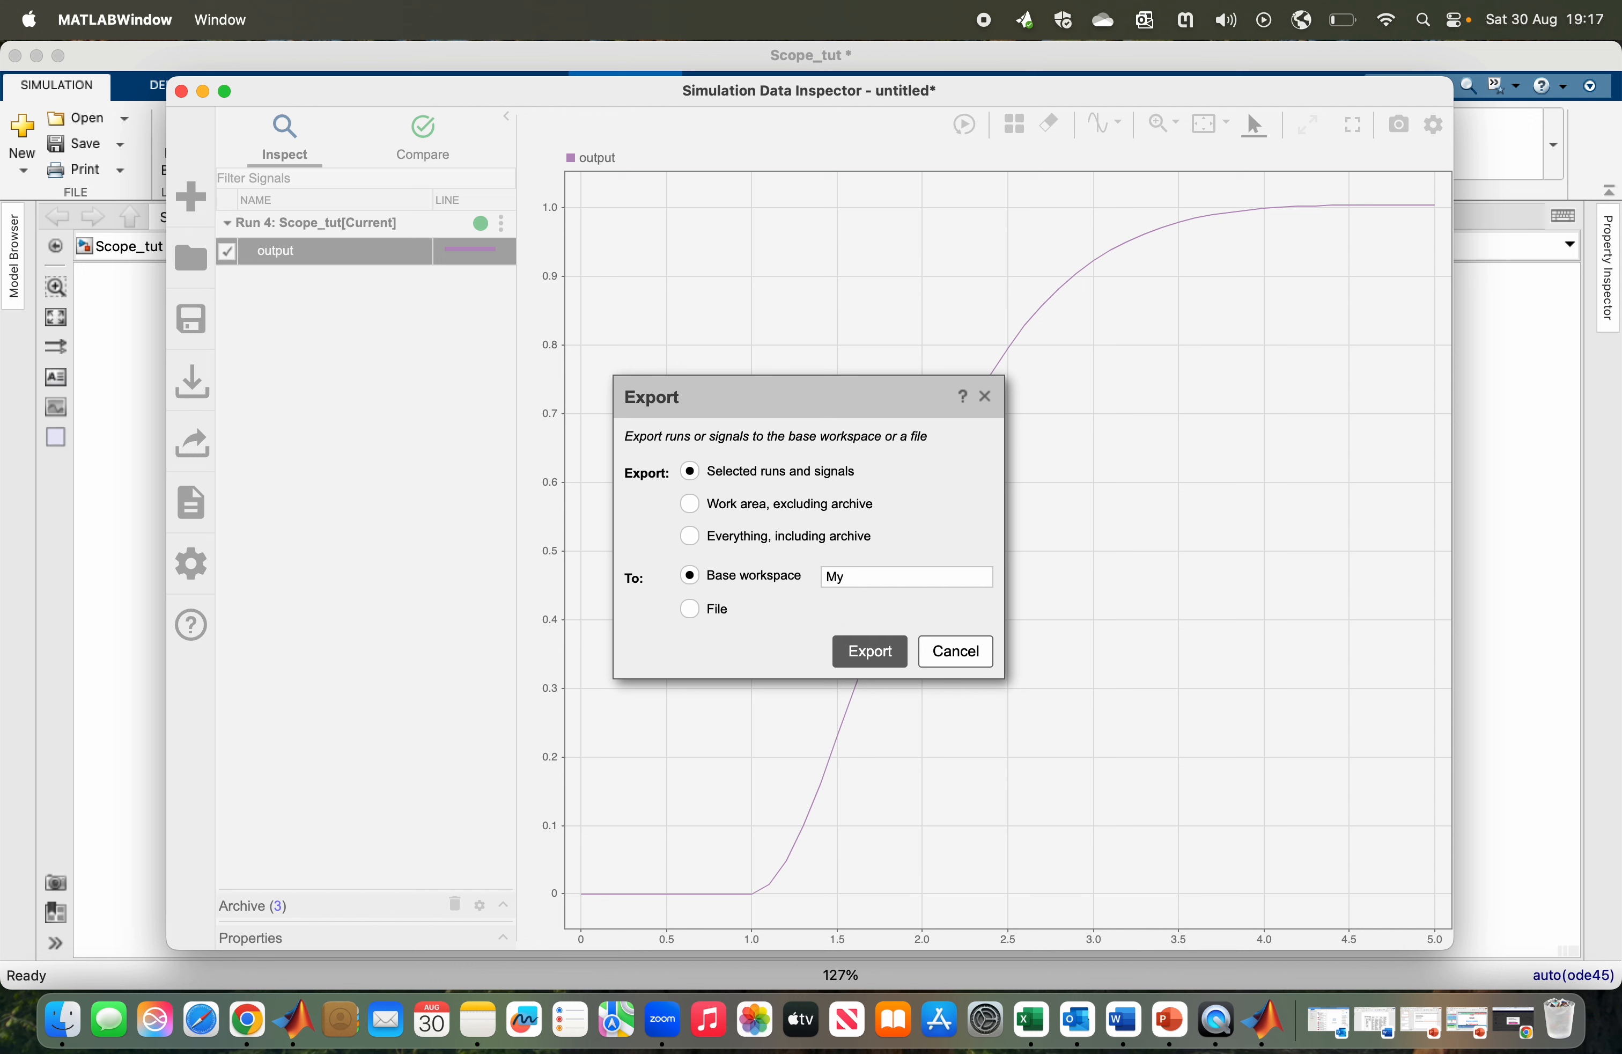
pyautogui.write('Signal')
pyautogui.click(886, 653)
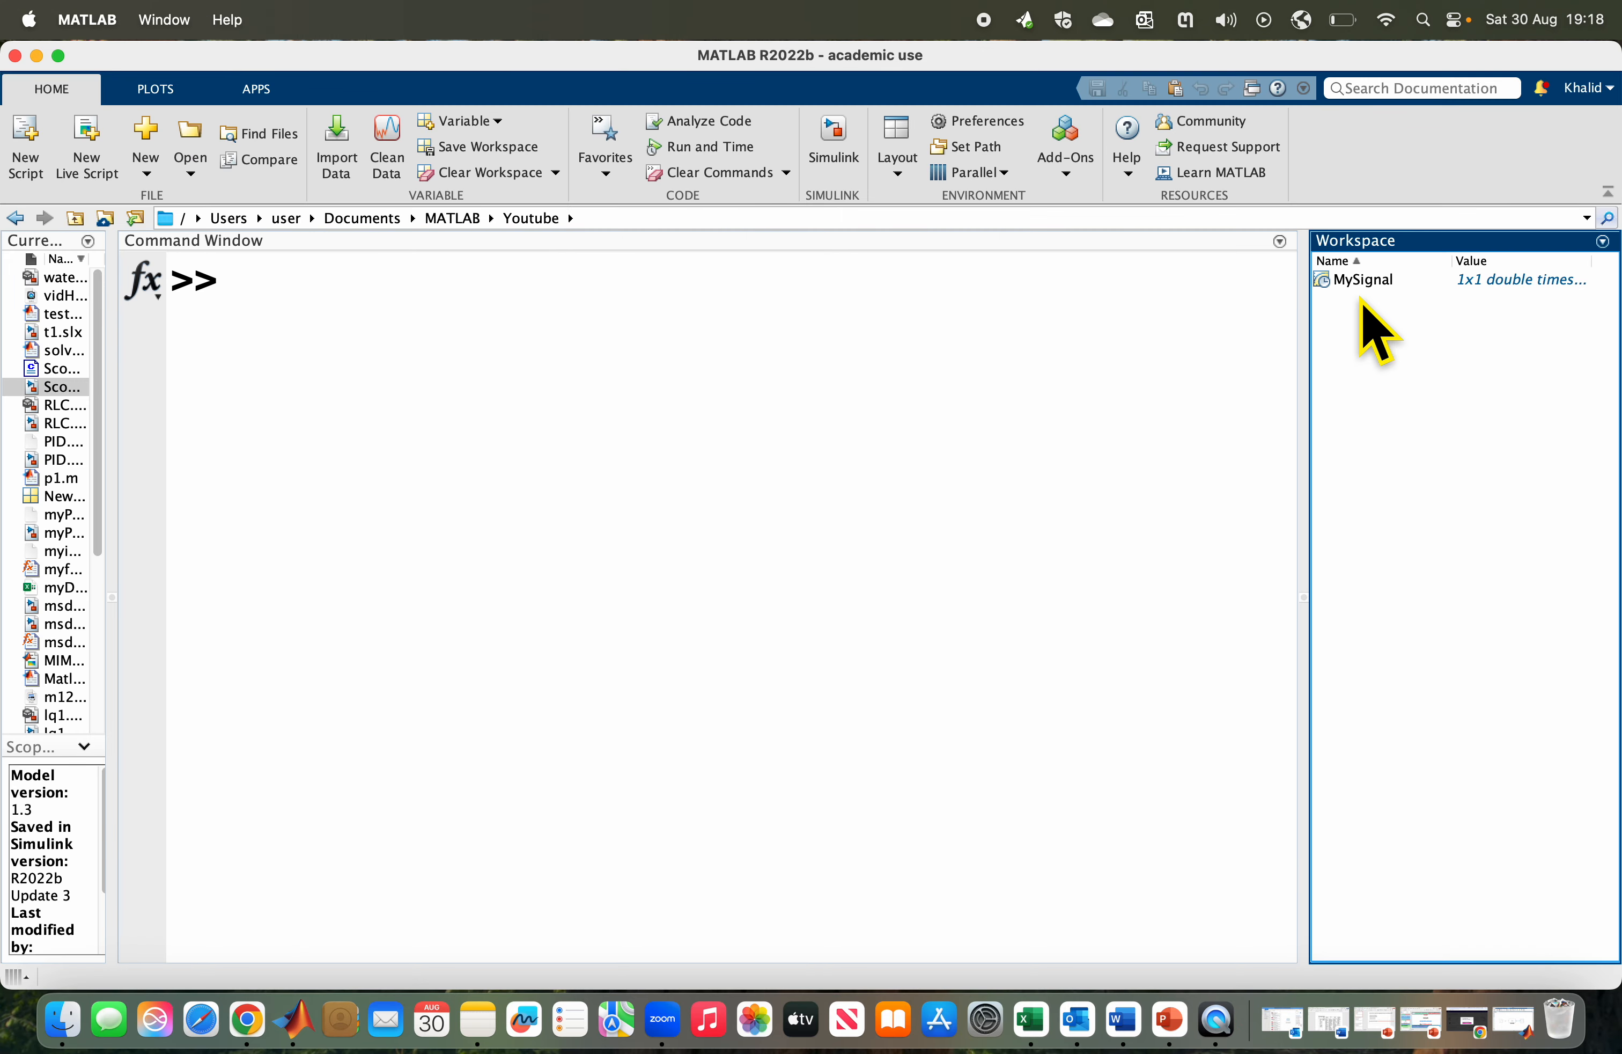
# Open the MySignal variable for inspection and plot its output against t in red with line width 3.
pyautogui.doubleClick(1363, 282)
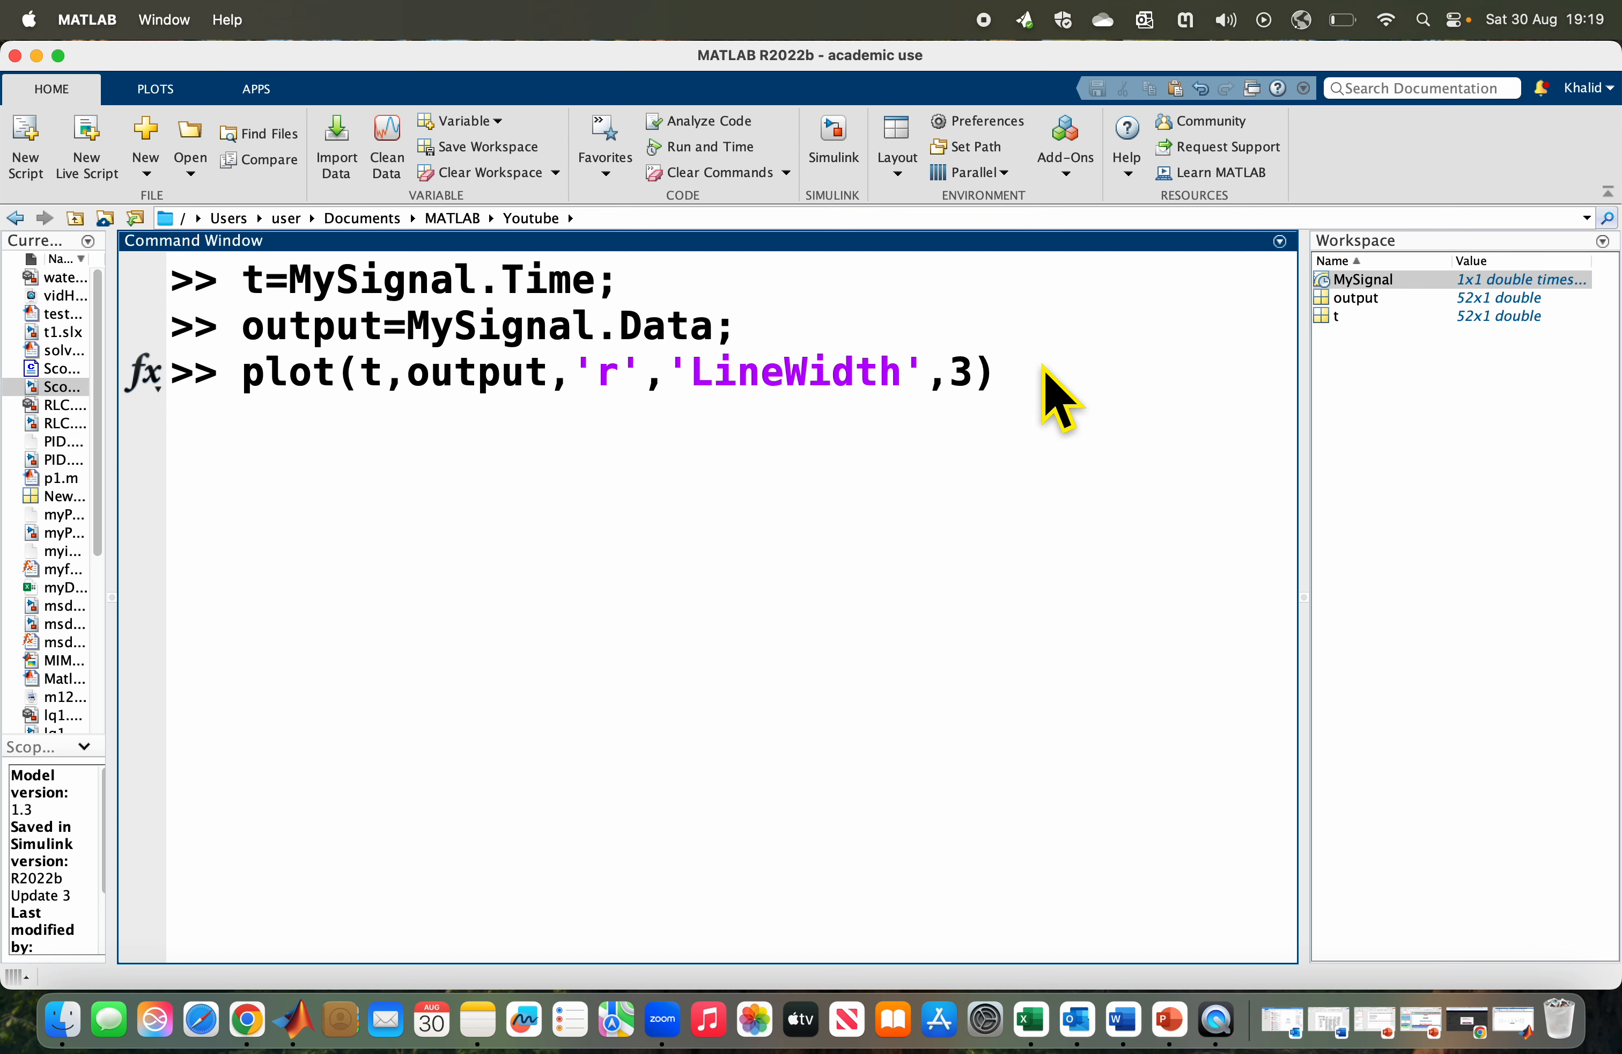
pyautogui.press('Return')
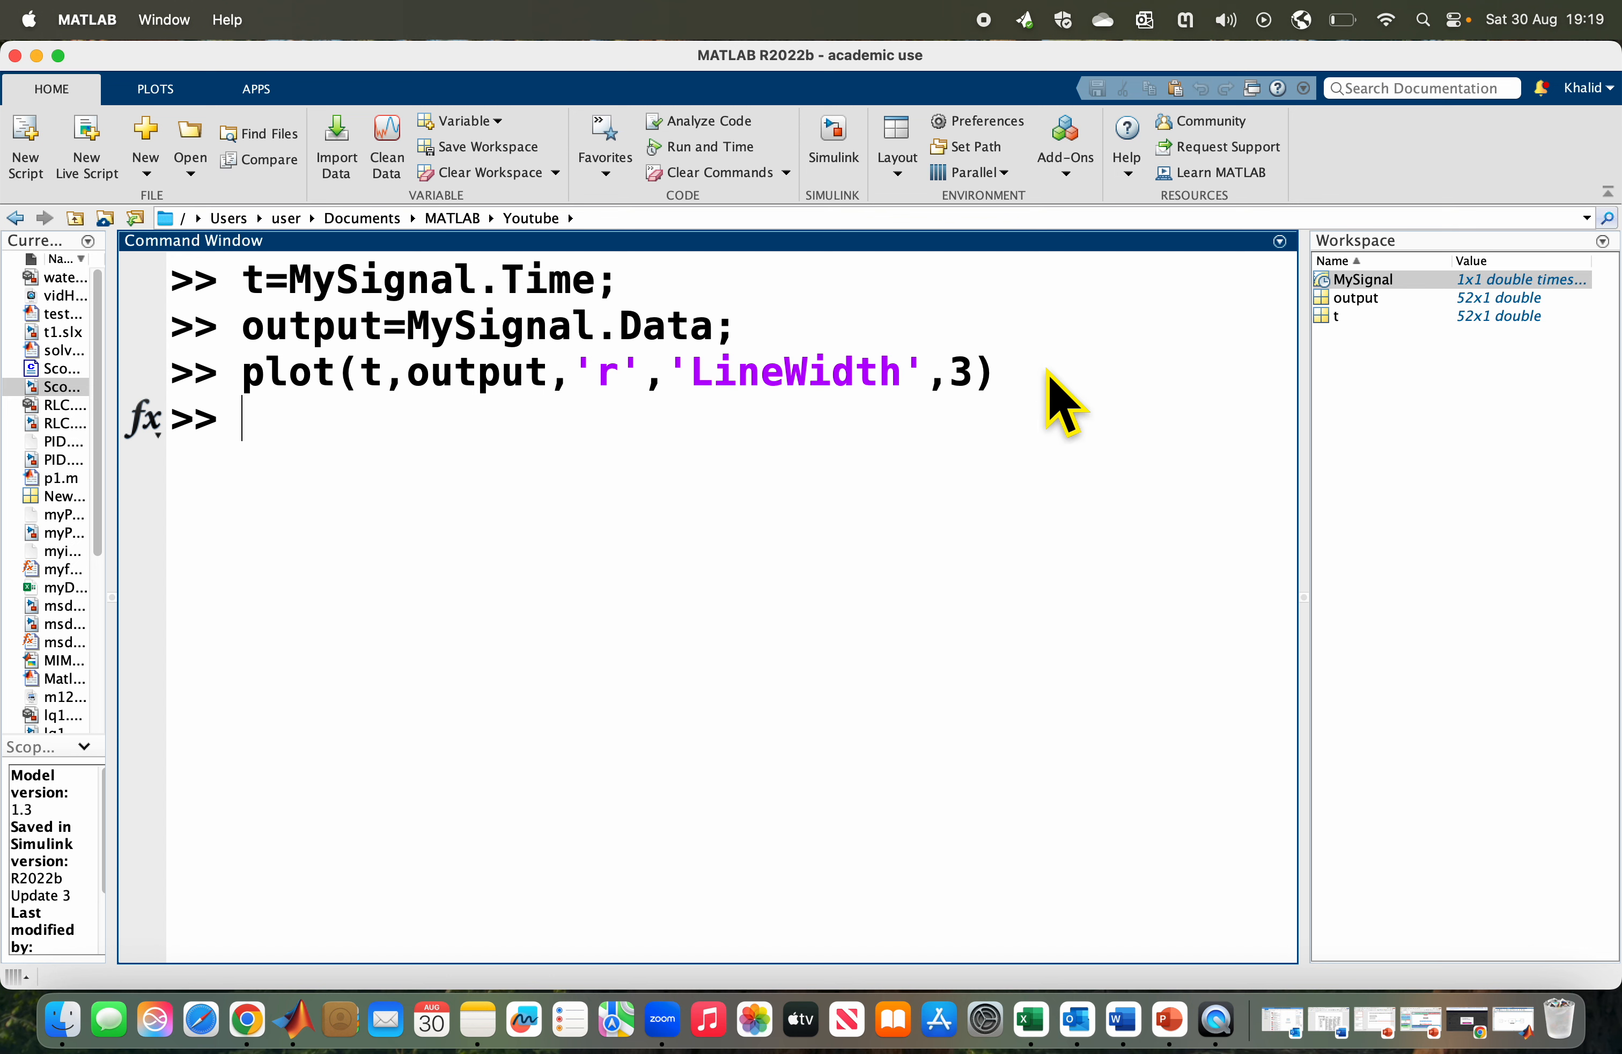